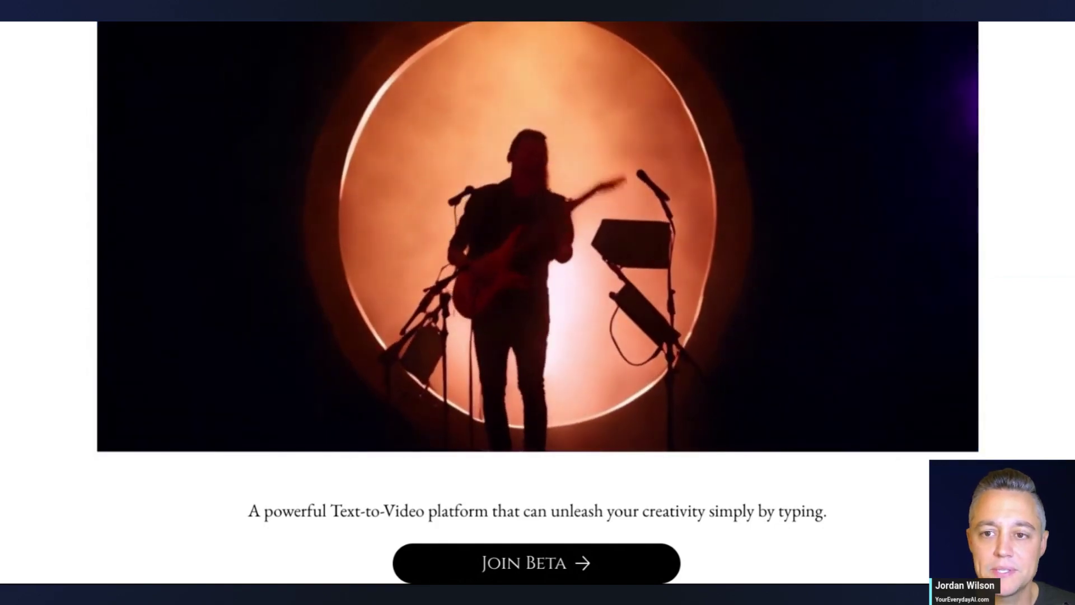
- Switch to Discord and browse the Pika server's generate channels, opening generate-9 and returning to generate-10
key(alt+Tab)
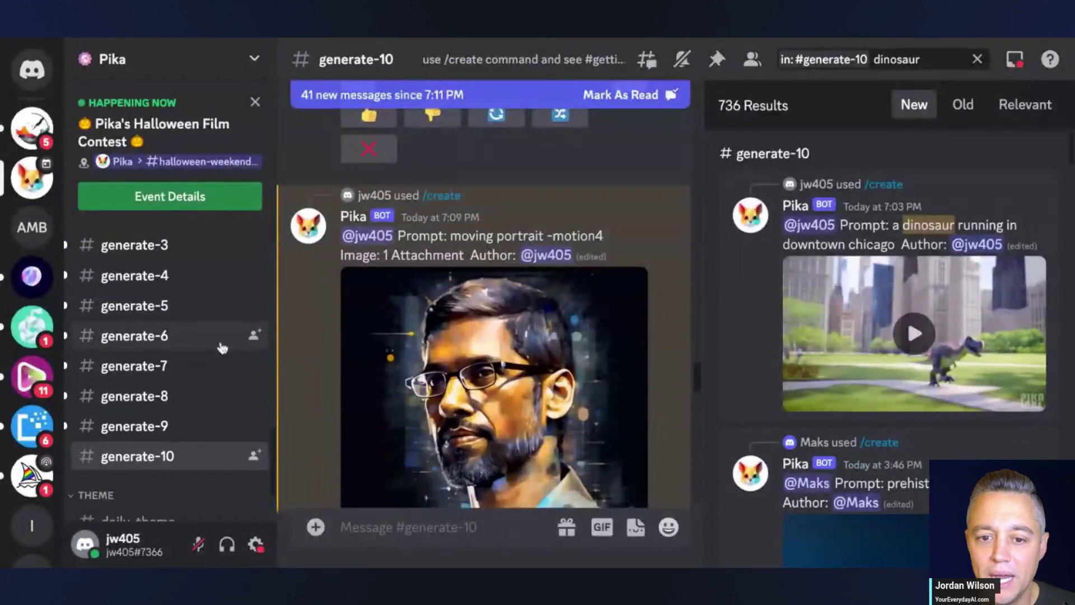
scroll(252, 345, up, 10)
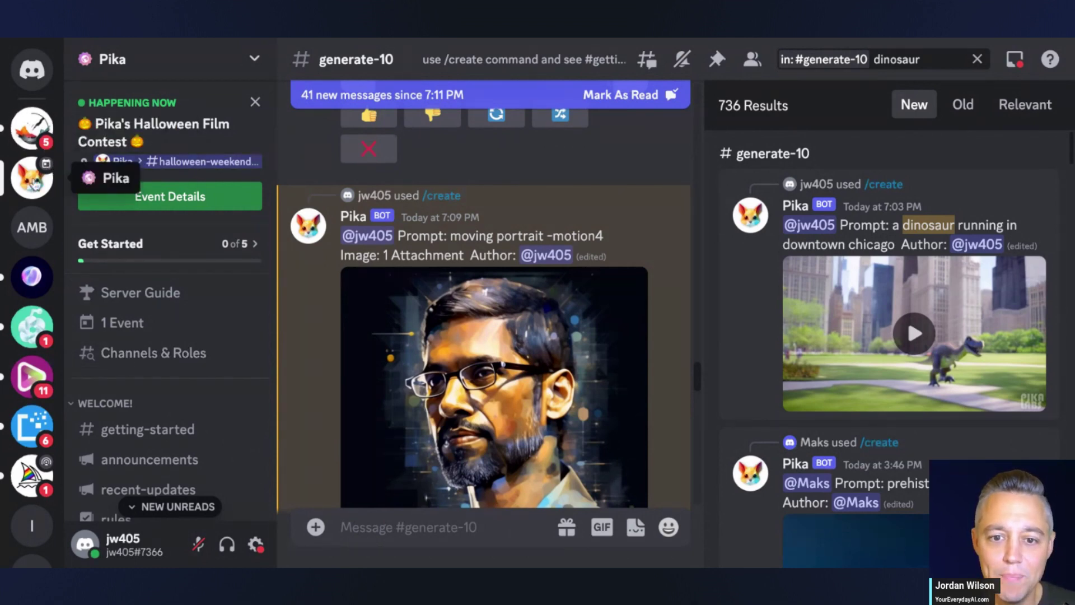
scroll(133, 327, down, 10)
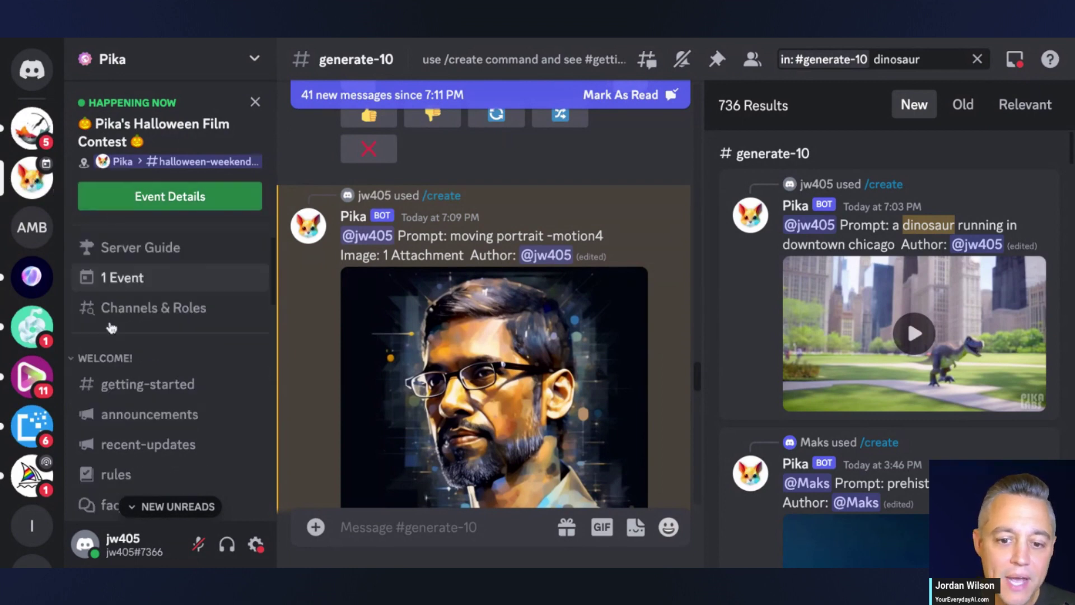
scroll(133, 327, down, 2)
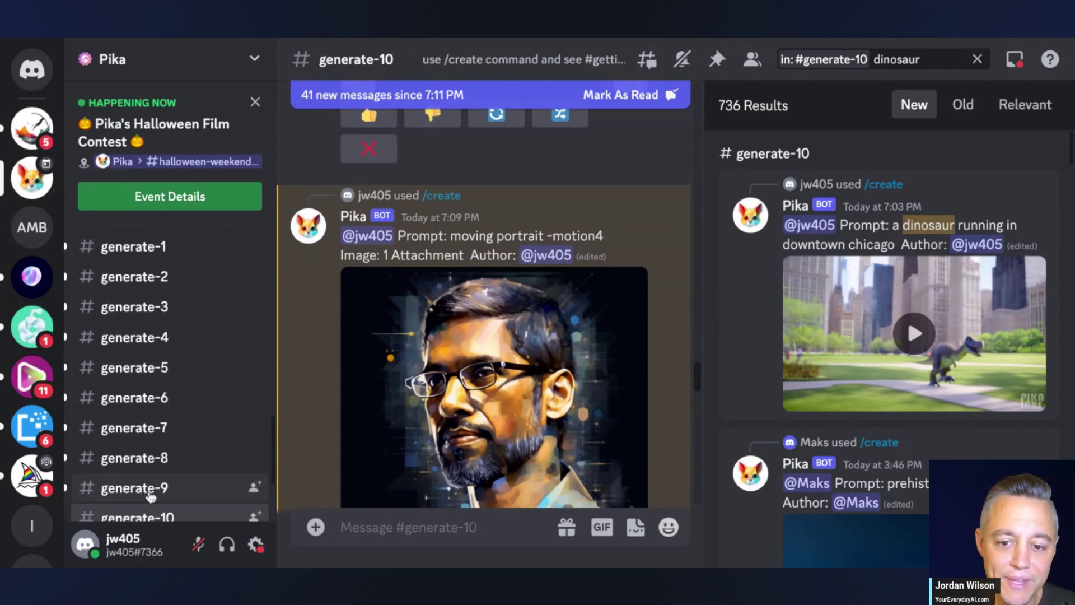
scroll(168, 403, down, 3)
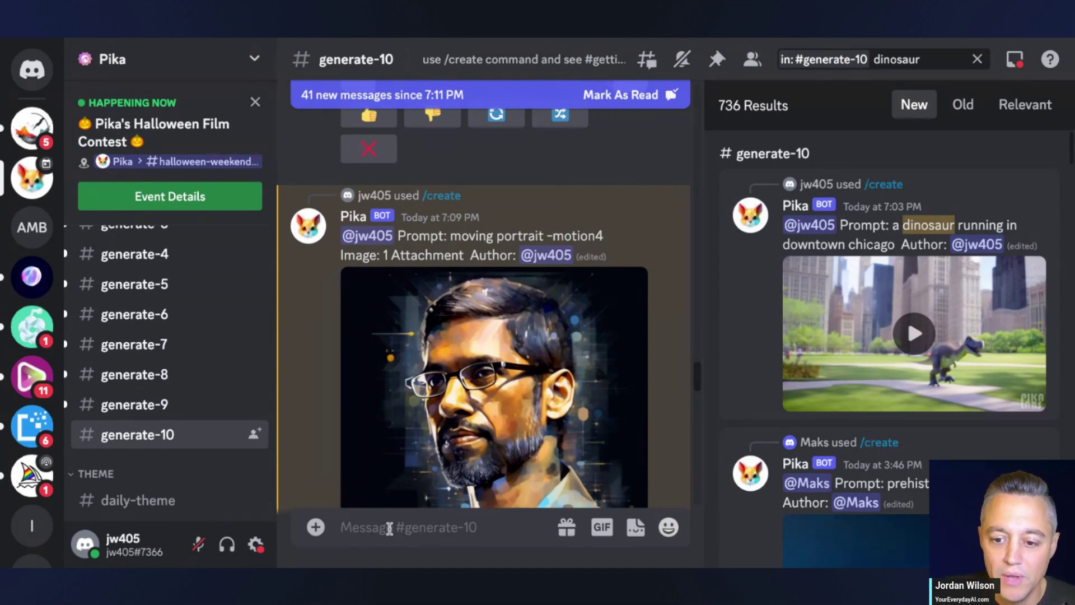
click(171, 404)
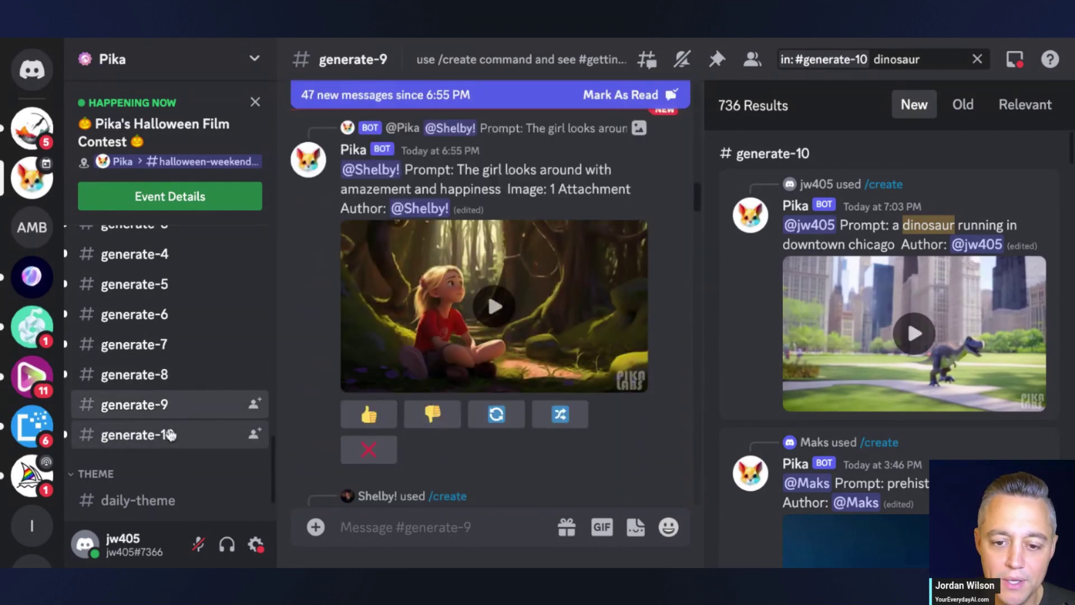
key(alt+Down)
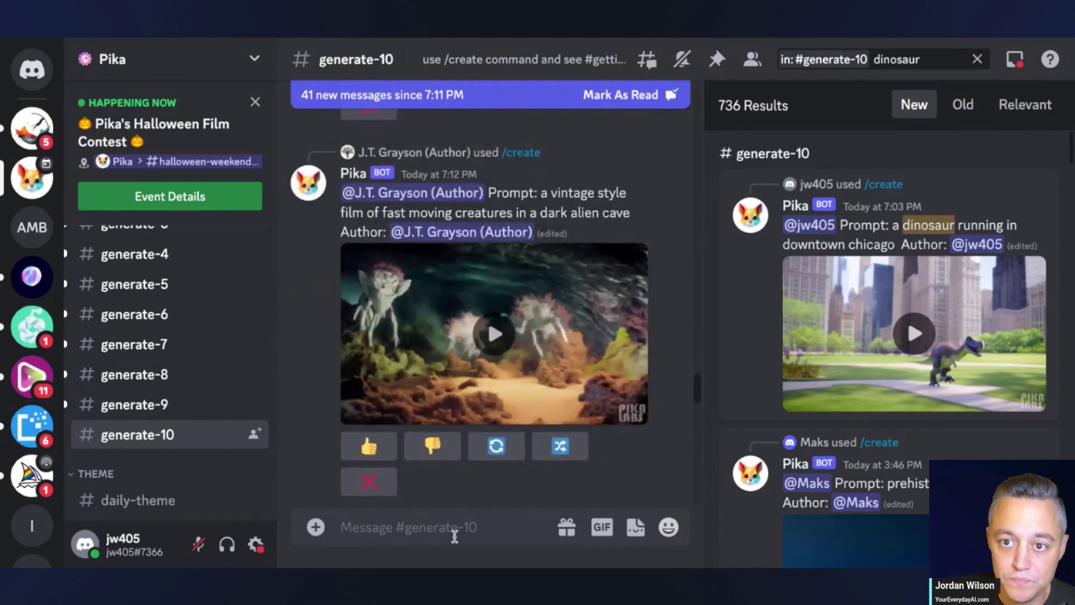
- Generate a Pika video using /create with the prompt "helicopter flying alongside the chicago skyline at sunset, picturesque, vibrant colors"
text(/c)
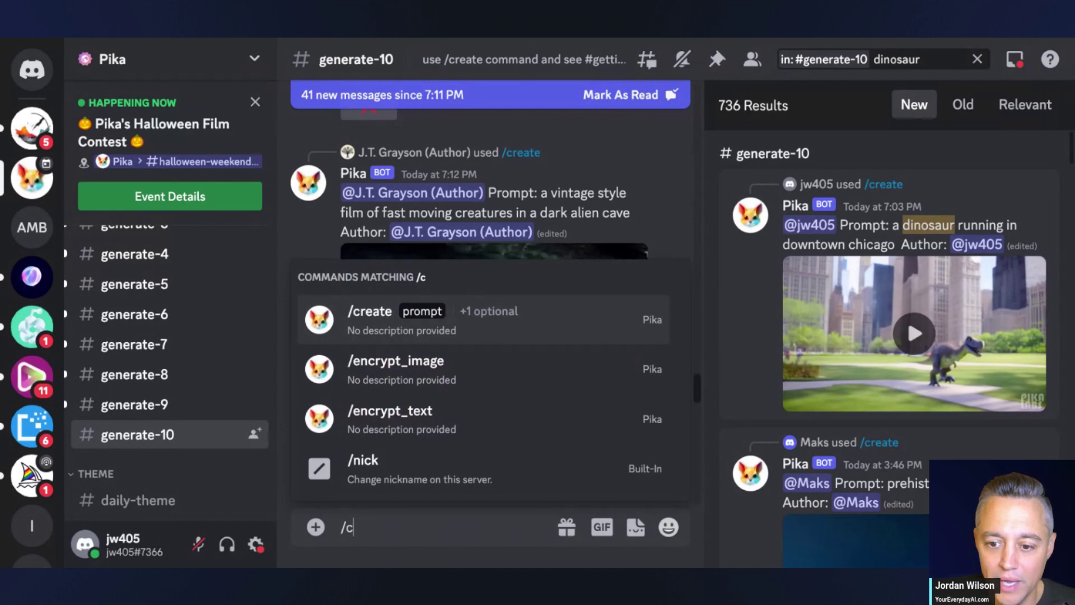
key(Tab)
text(helicopter flying alongside the chicago skyline at sunset, picturesque, vibrant colors)
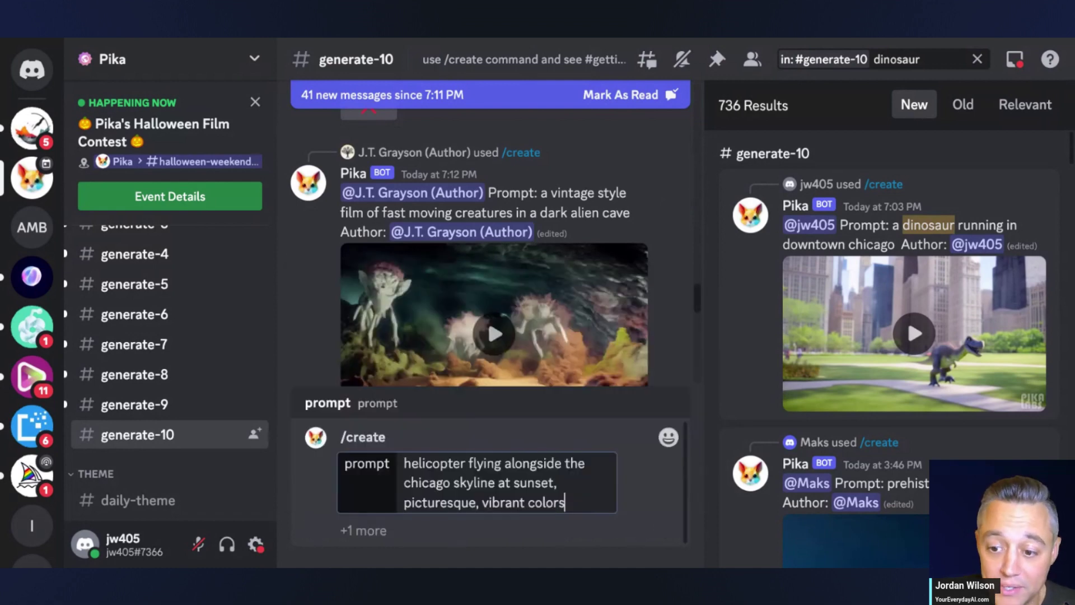
key(Return)
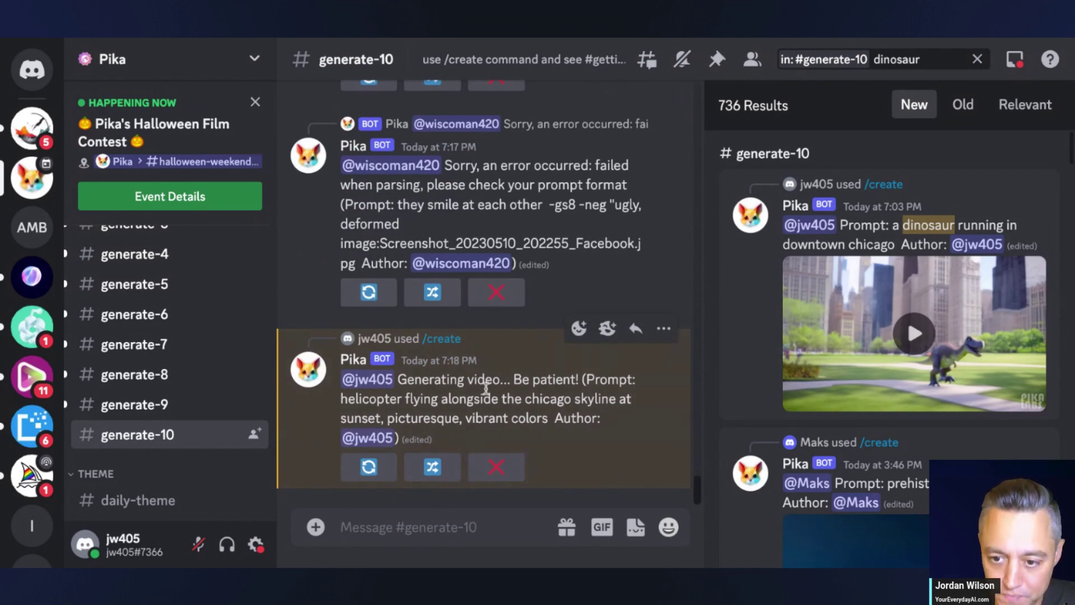
- Copy the helicopter prompt text from the bot's message about the submitted video
drag(342, 400, 601, 419)
key(ctrl+c)
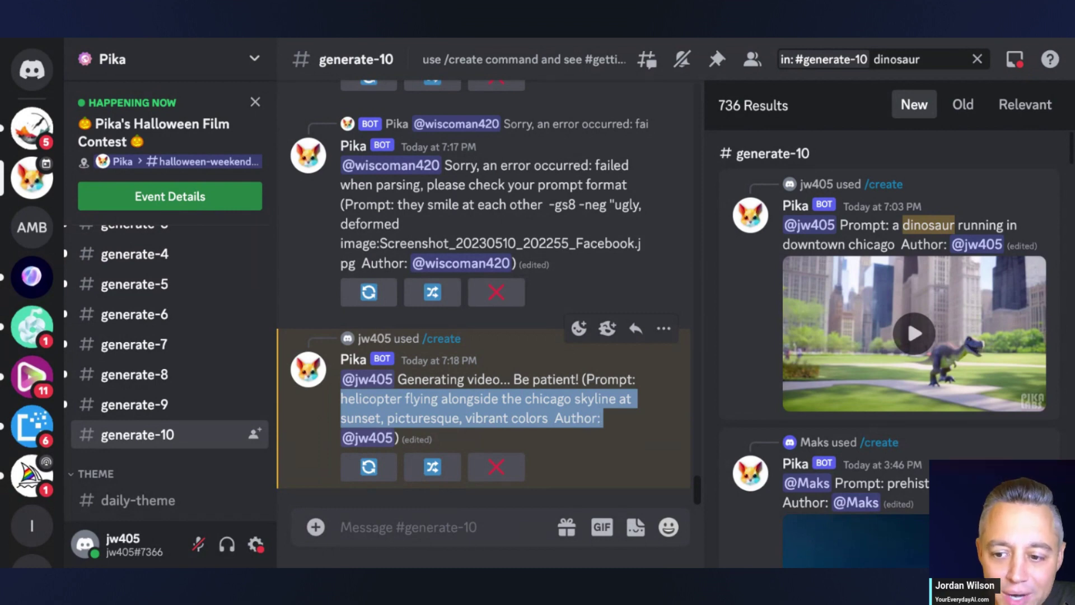
click(586, 420)
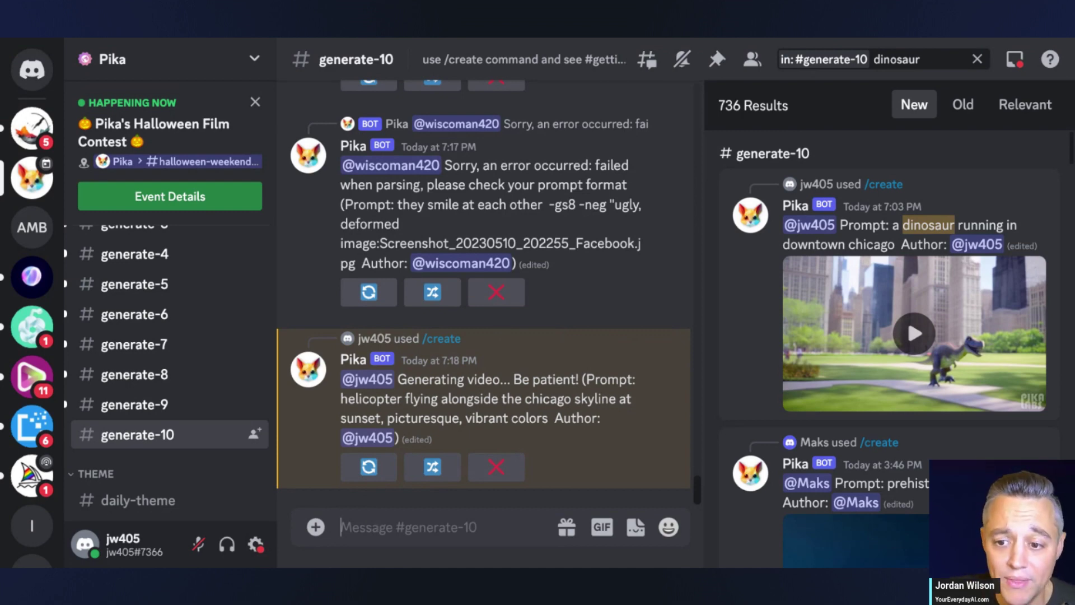
- Generate a second Pika video using /create with the copied helicopter prompt, replacing "sunset" with "sunrise" and adding -motion4
text(/c)
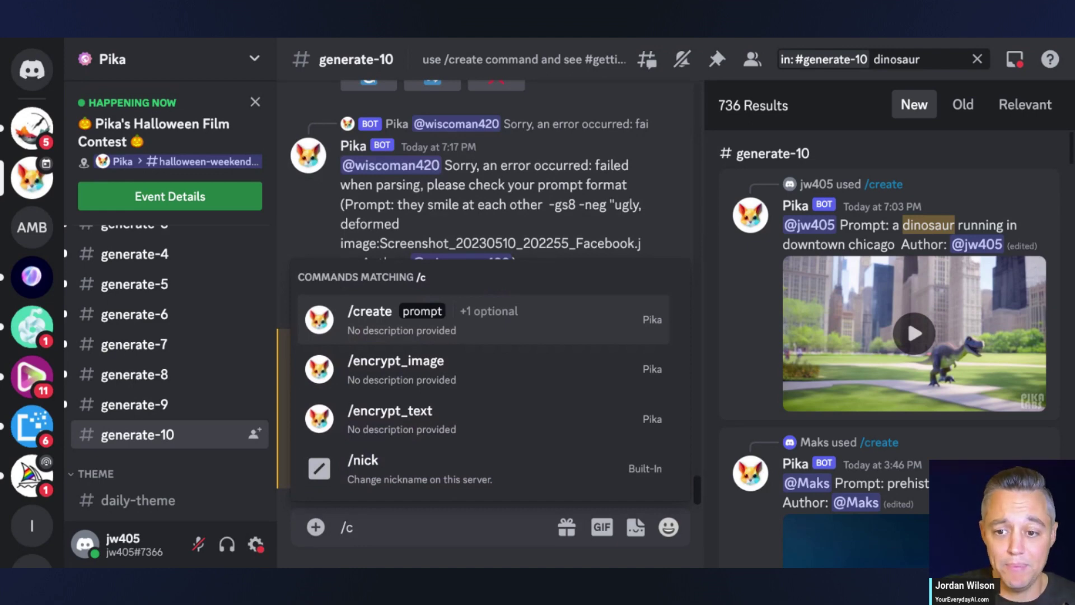
key(Tab)
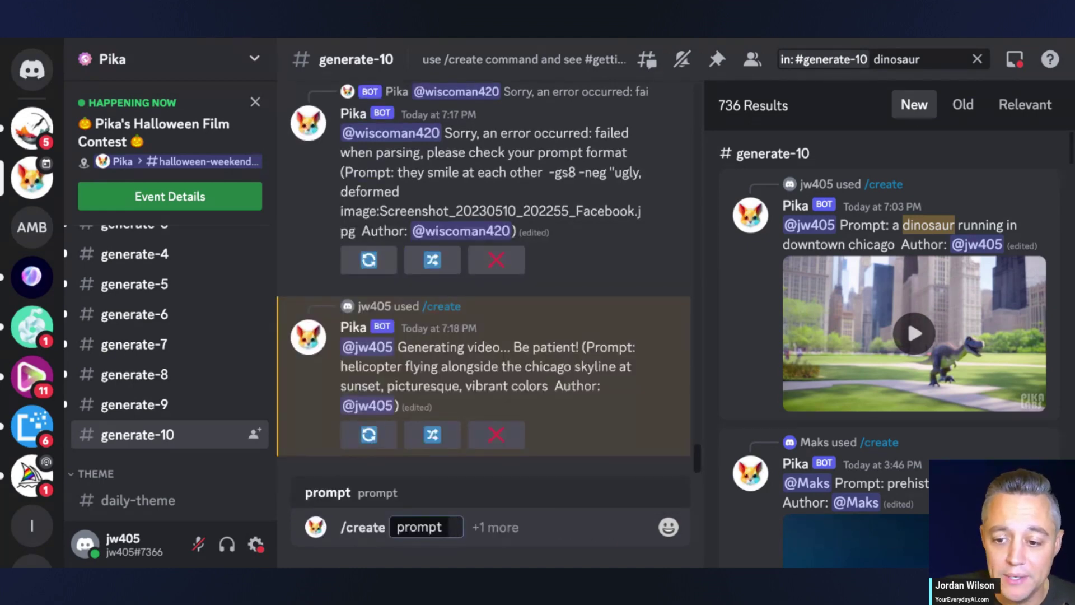
key(ctrl+v)
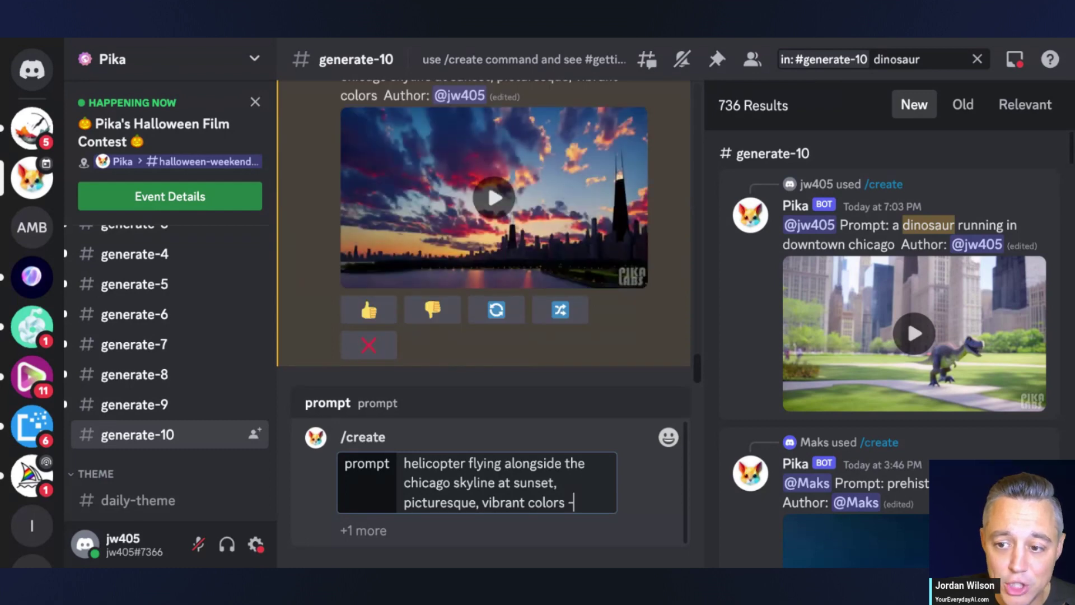
text(otion4)
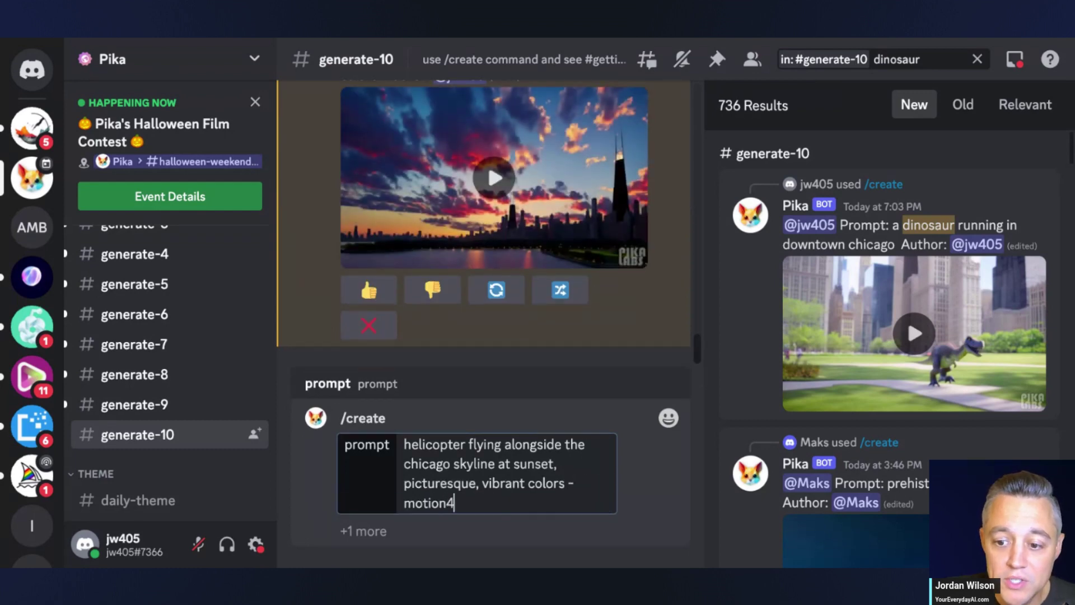
double_click(532, 465)
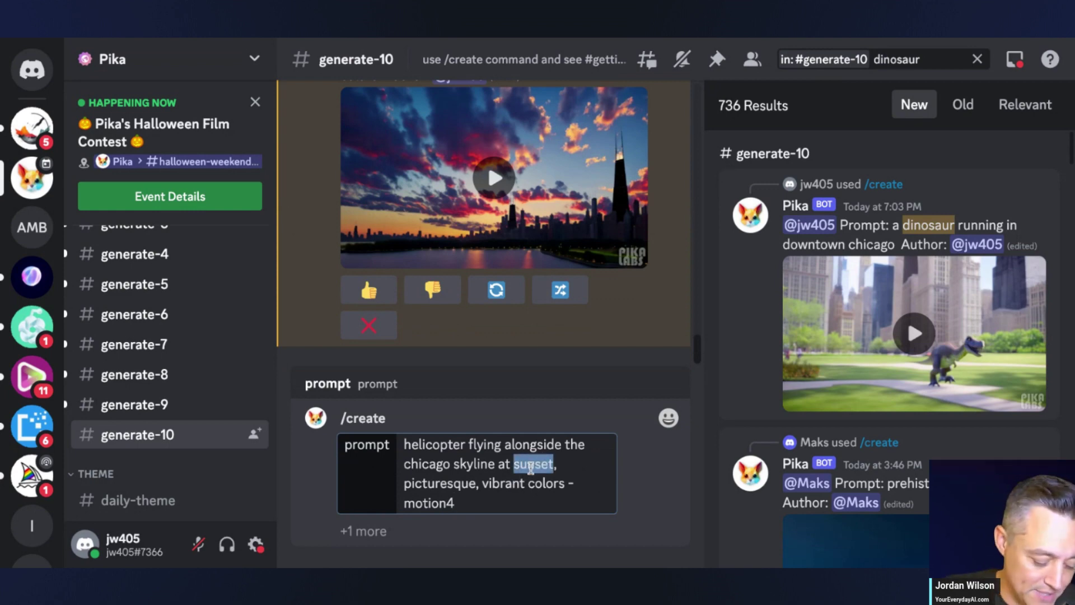
text(sunrise)
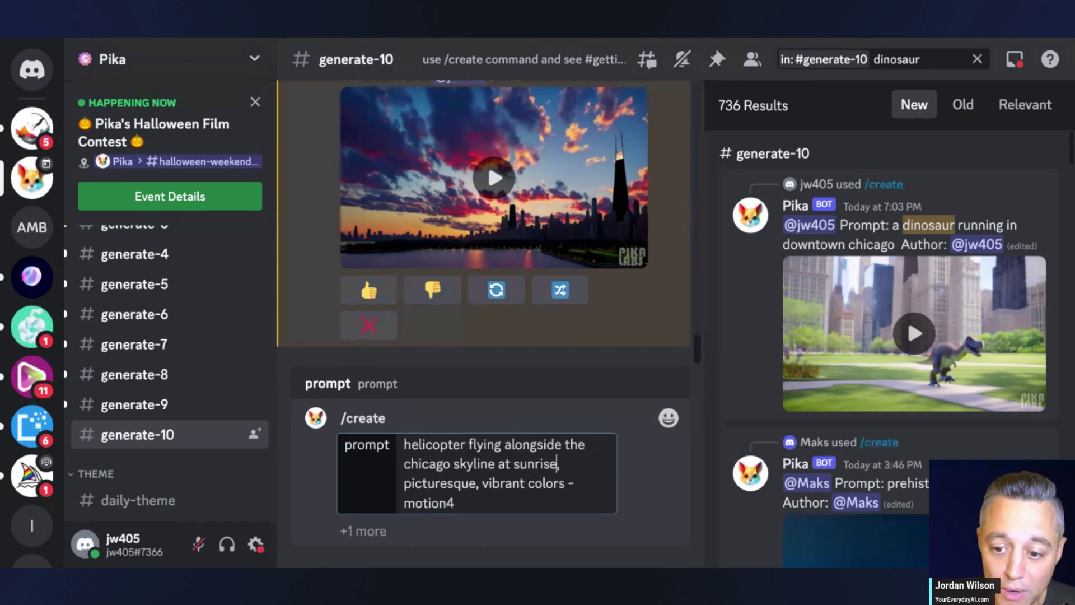
key(Return)
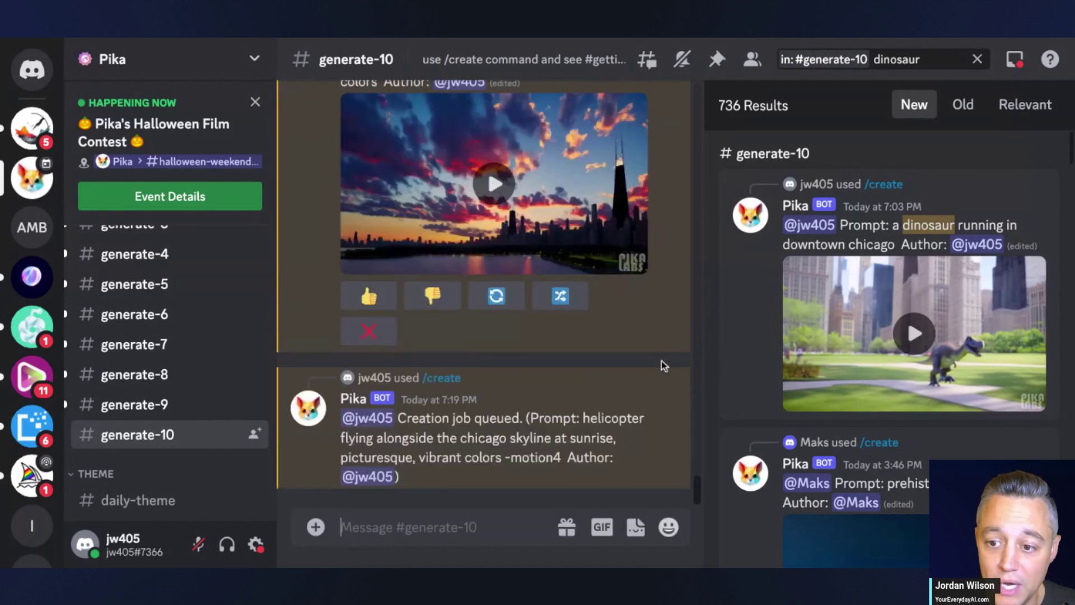
- Play the generated sunset video of the Chicago skyline
scroll(616, 358, up, 1)
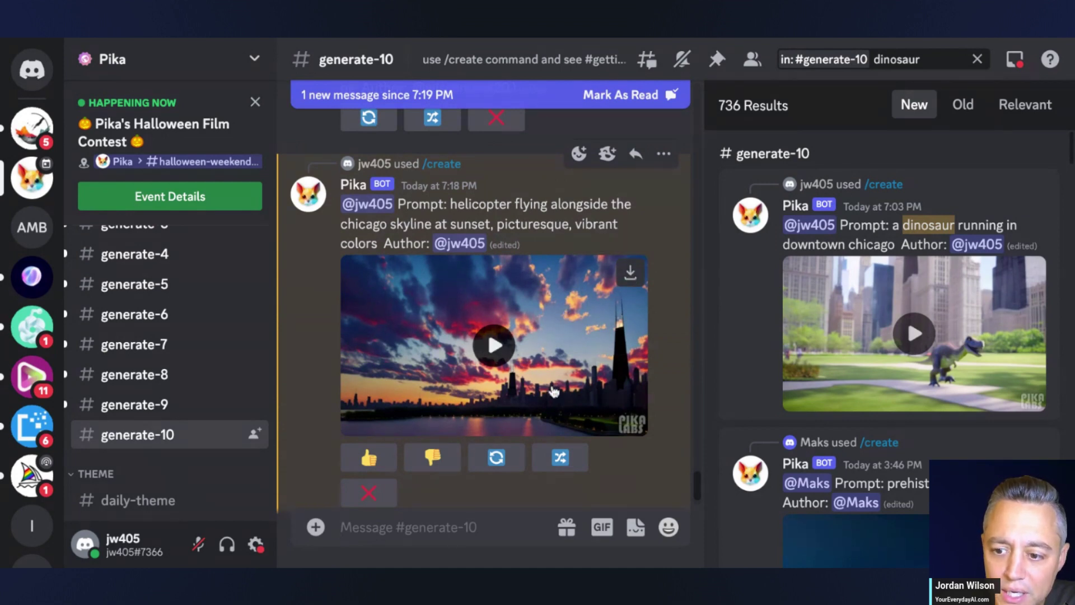
click(521, 392)
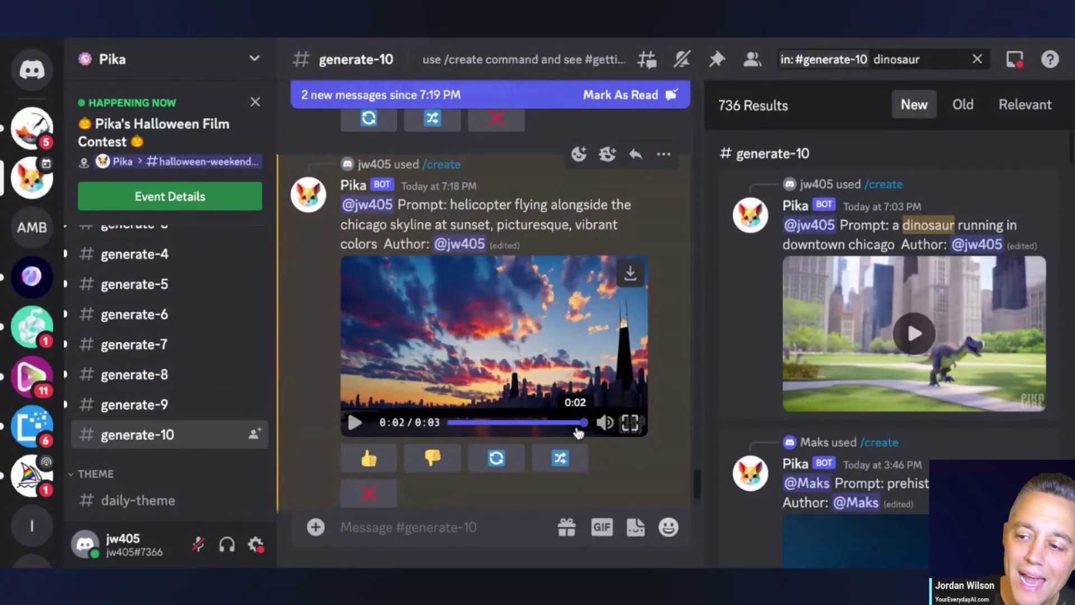
- Compare the sunrise job's prompt with the sunset video's prompt, highlighting the -motion4 parameter
scroll(589, 425, down, 5)
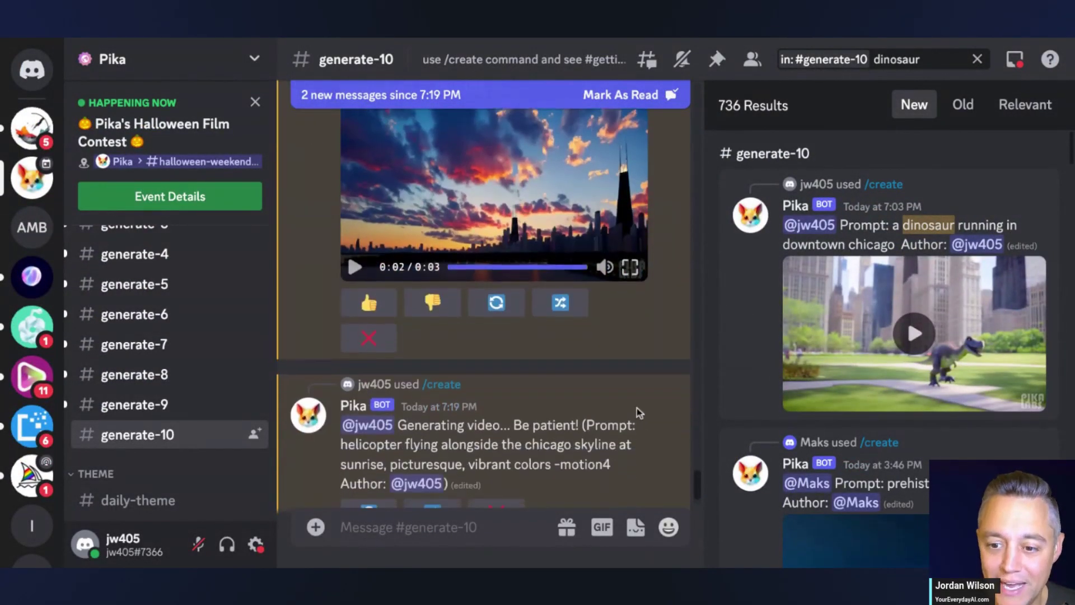
scroll(635, 411, down, 3)
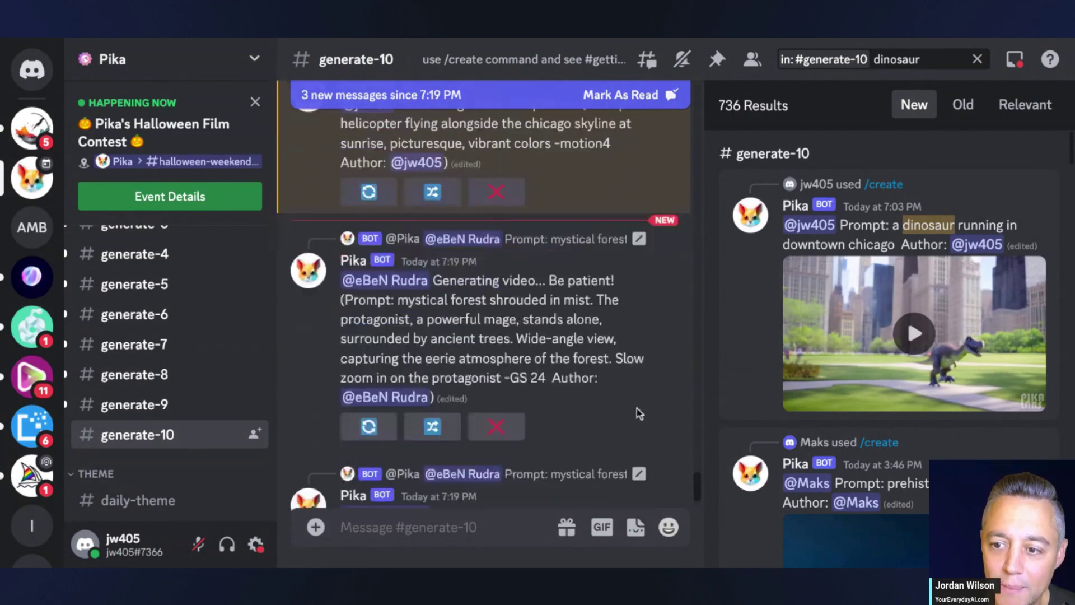
scroll(622, 387, up, 4)
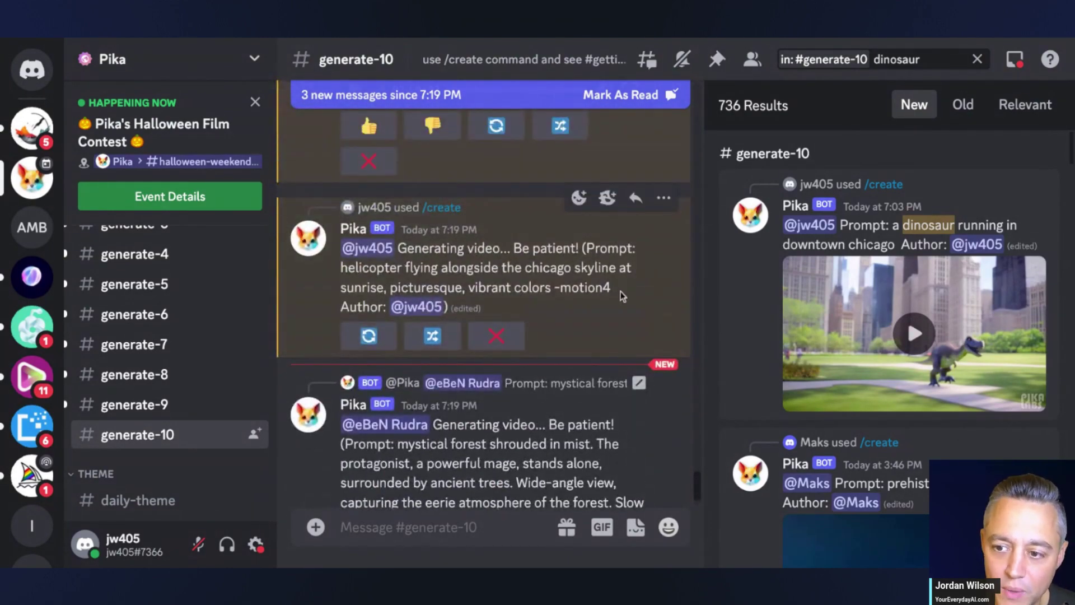
drag(618, 291, 423, 258)
scroll(422, 258, up, 6)
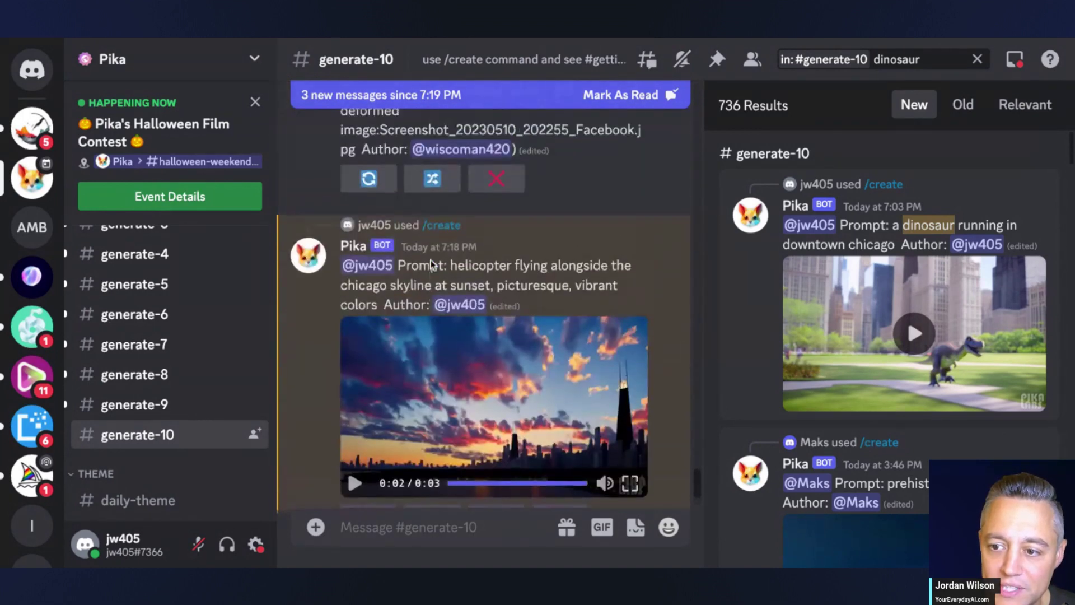
scroll(458, 267, down, 4)
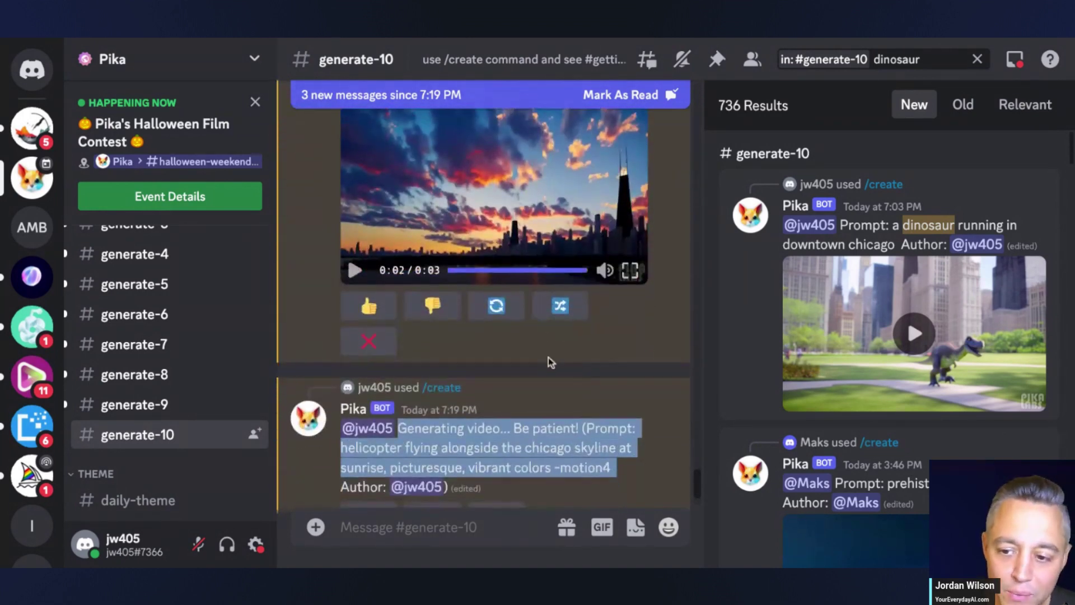
click(629, 429)
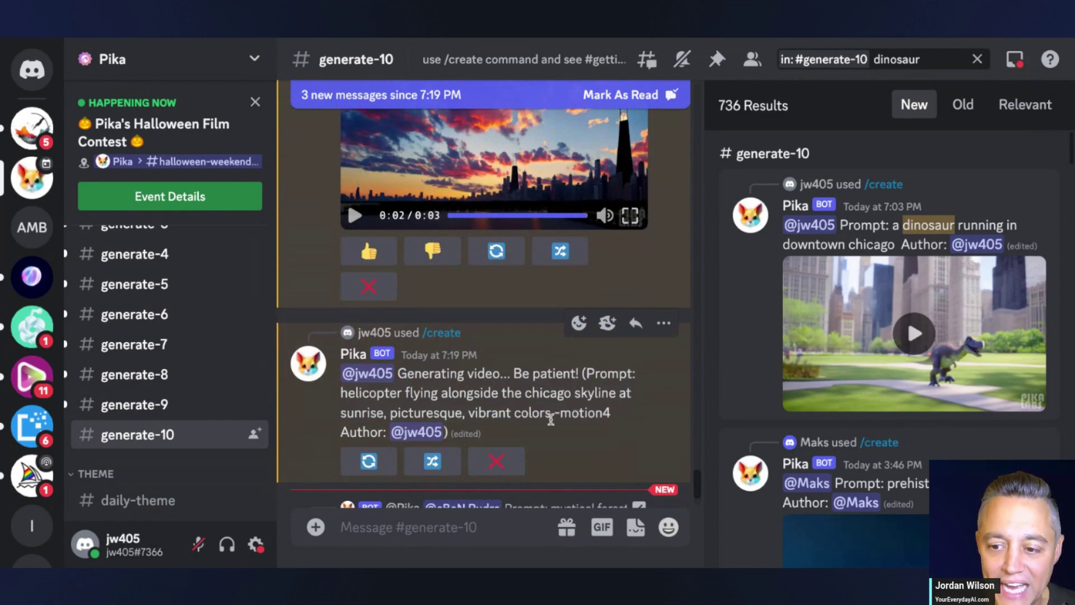
double_click(612, 414)
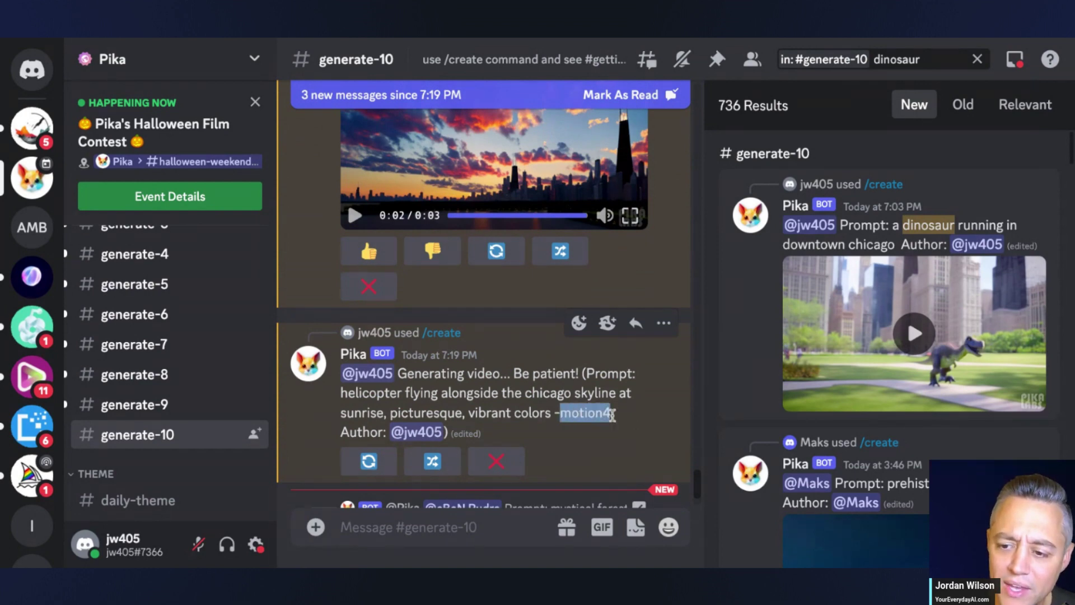
drag(612, 414, 555, 414)
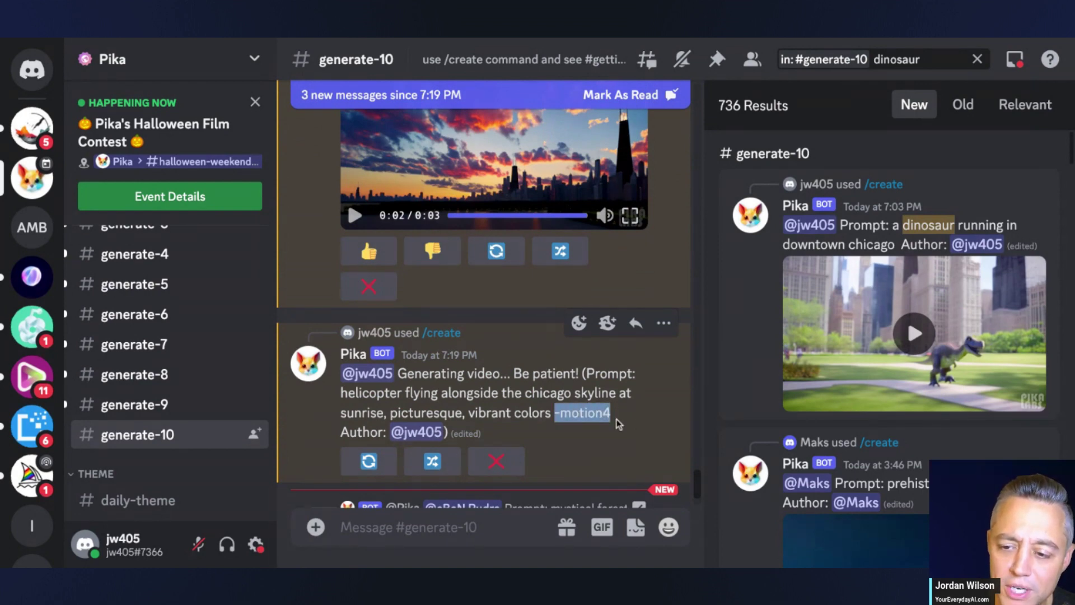
- Play the generated sunrise video of the Chicago skyline in full screen, and exit full screen
scroll(619, 419, down, 3)
scroll(626, 417, up, 2)
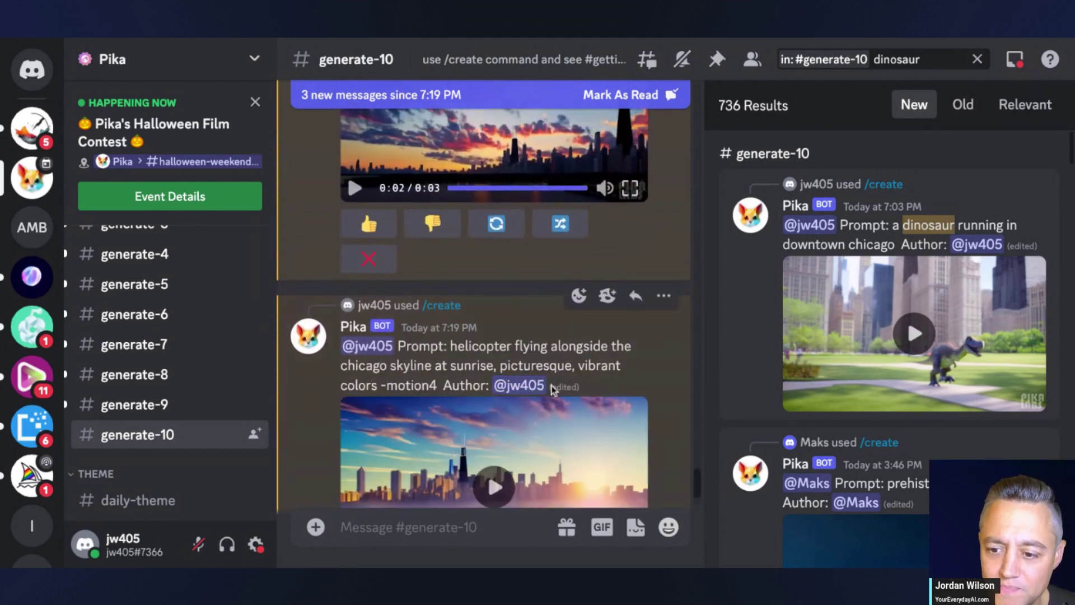
scroll(551, 385, down, 2)
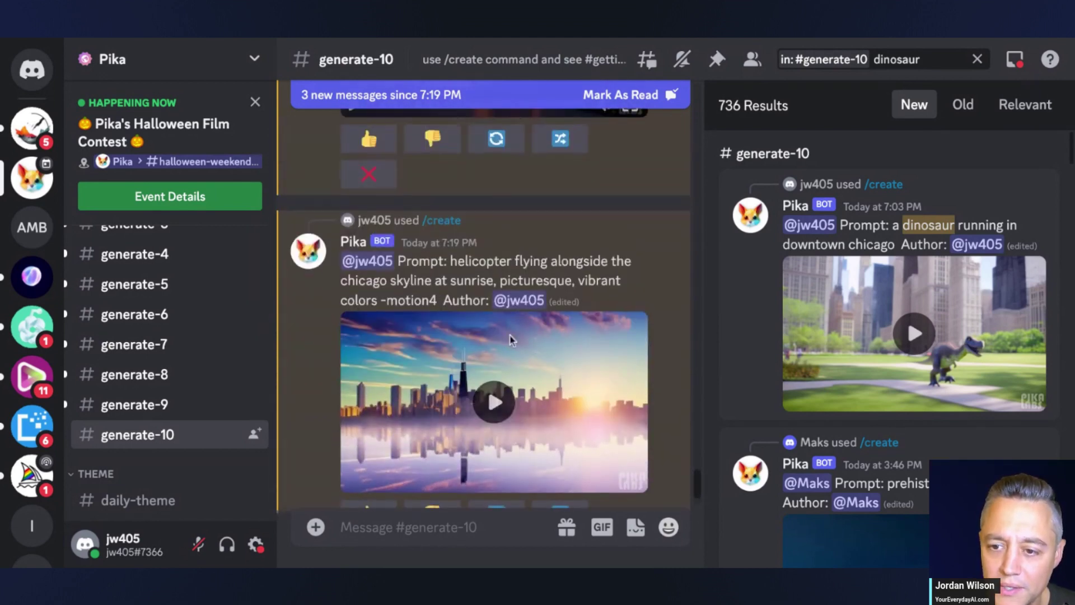
scroll(509, 341, up, 3)
scroll(521, 305, down, 3)
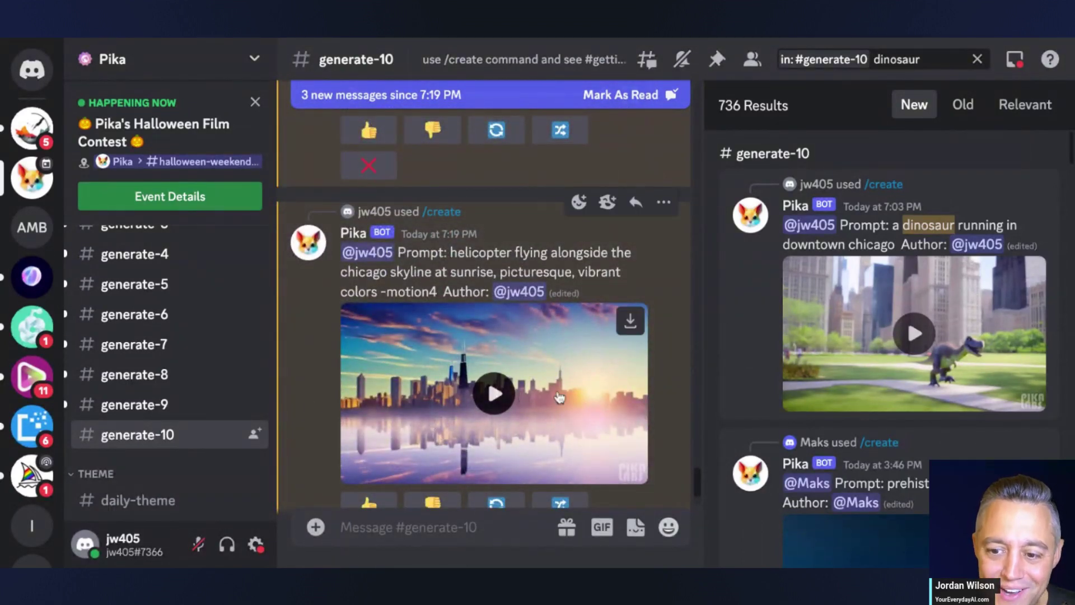
click(622, 445)
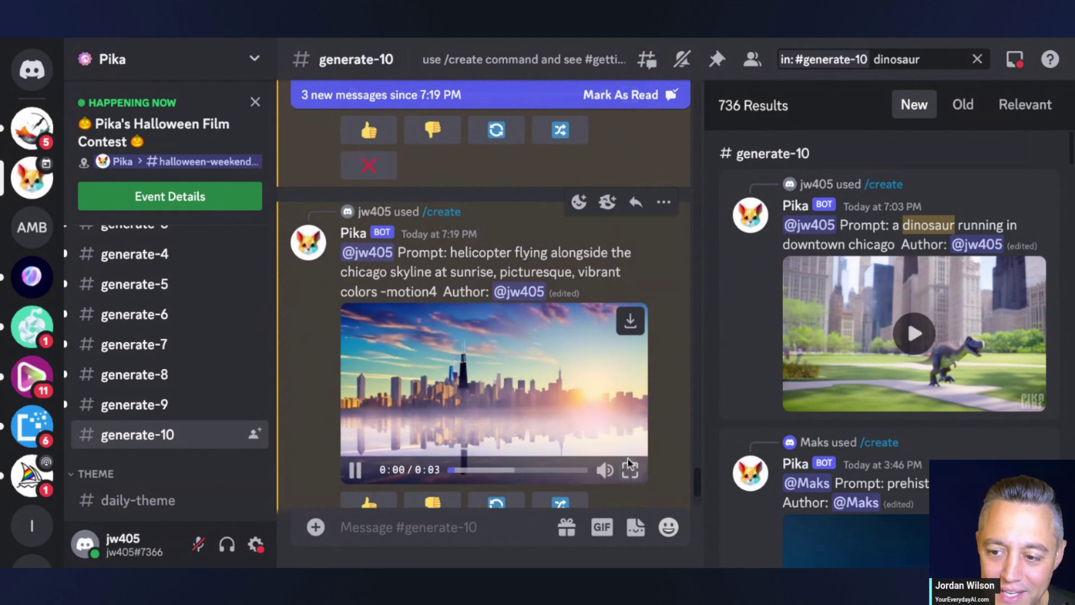
click(630, 469)
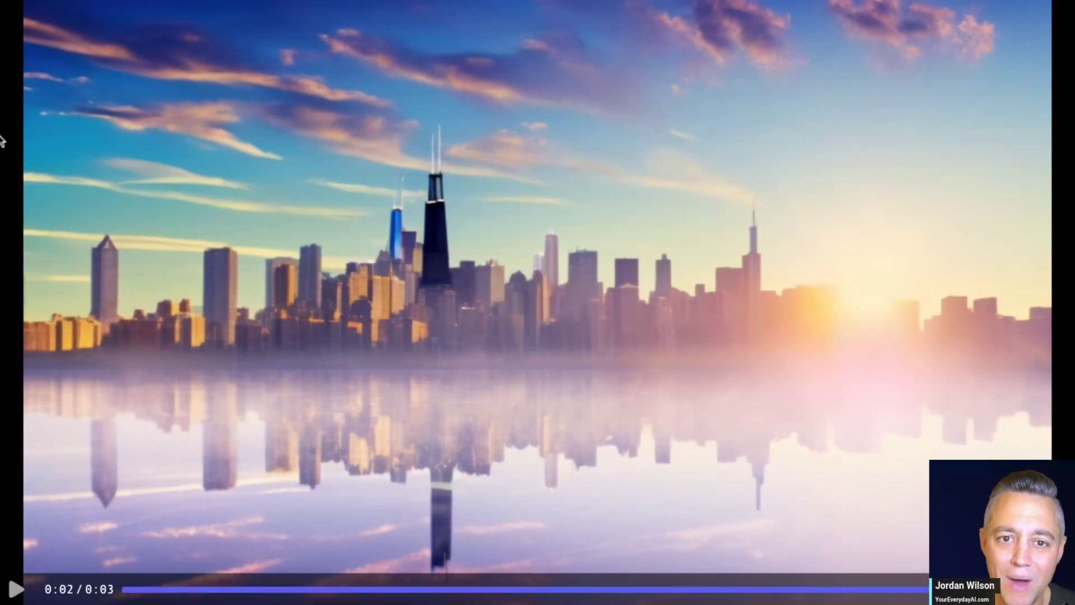
key(Escape)
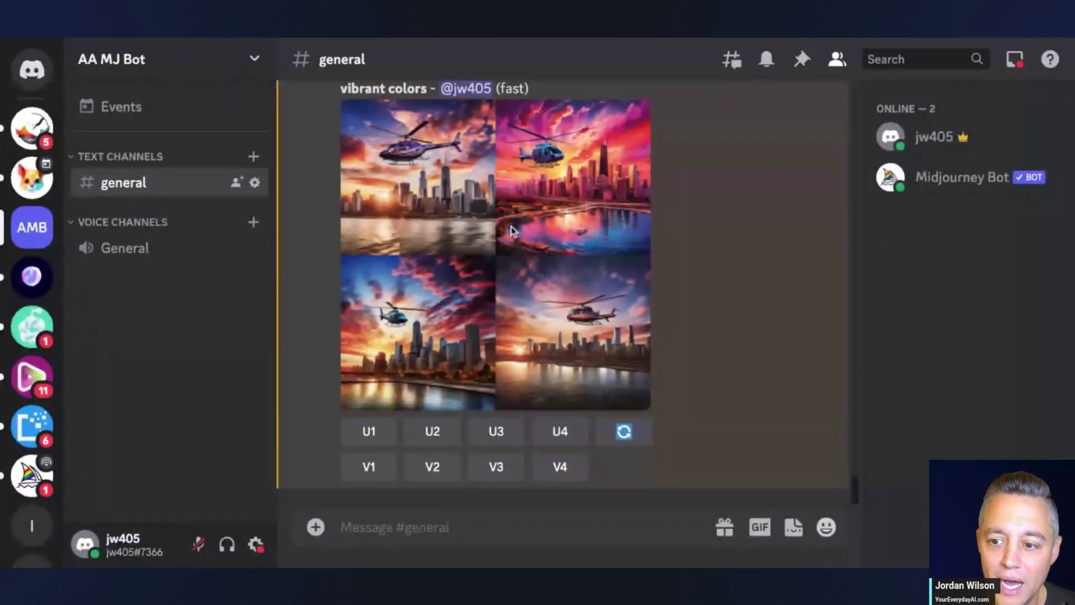
- Upscale the fourth image of the Midjourney grid showing a helicopter over the Chicago skyline
scroll(529, 272, up, 2)
scroll(529, 273, down, 2)
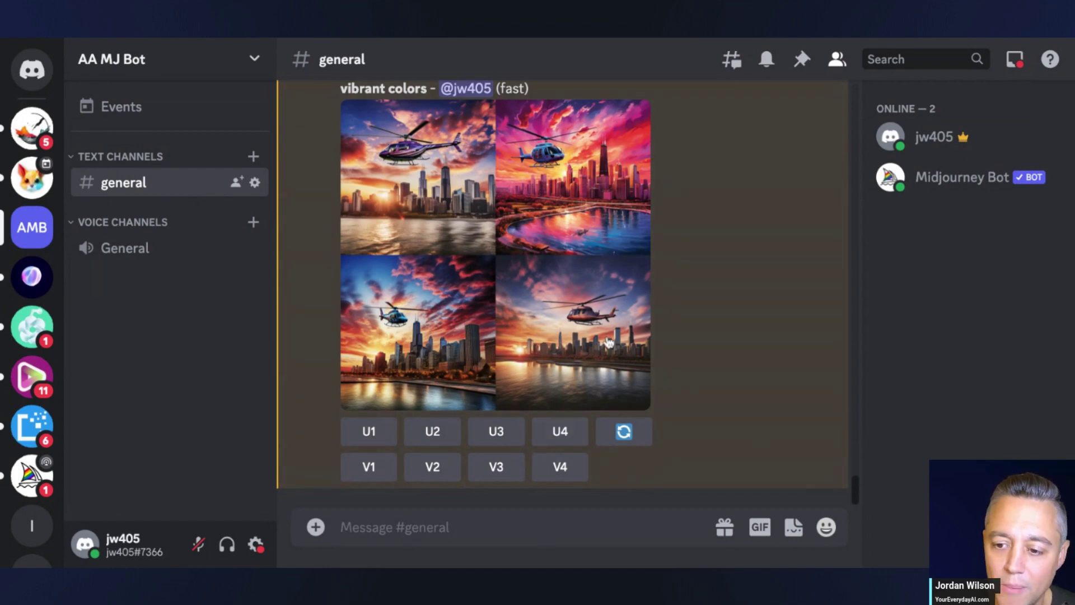
click(549, 436)
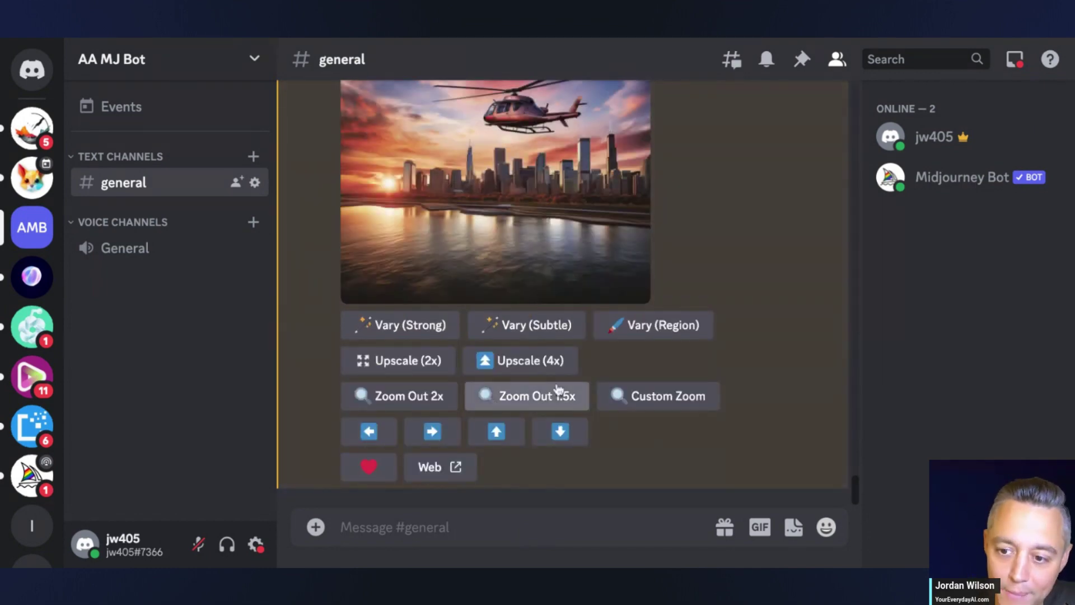
scroll(558, 368, up, 2)
scroll(549, 291, down, 1)
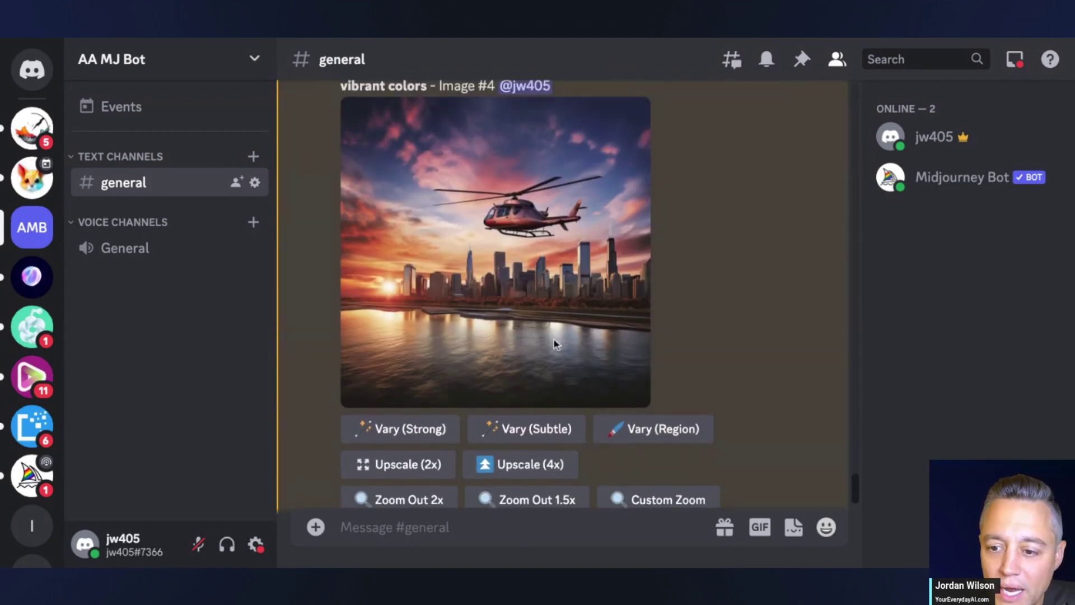
- Open the upscaled helicopter image at full size in the browser, and return to Discord
click(571, 329)
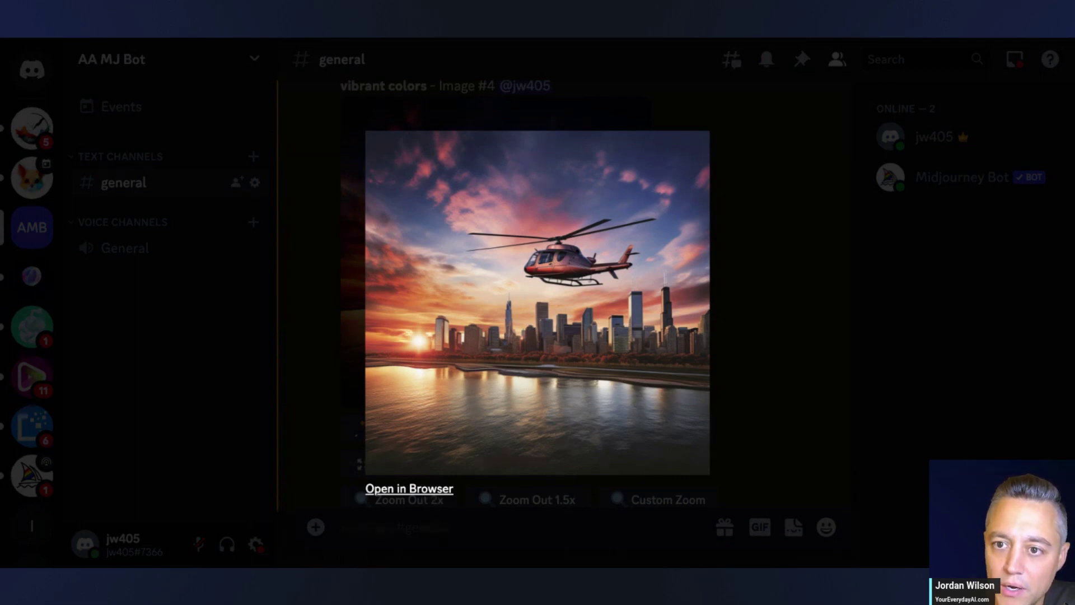
click(408, 488)
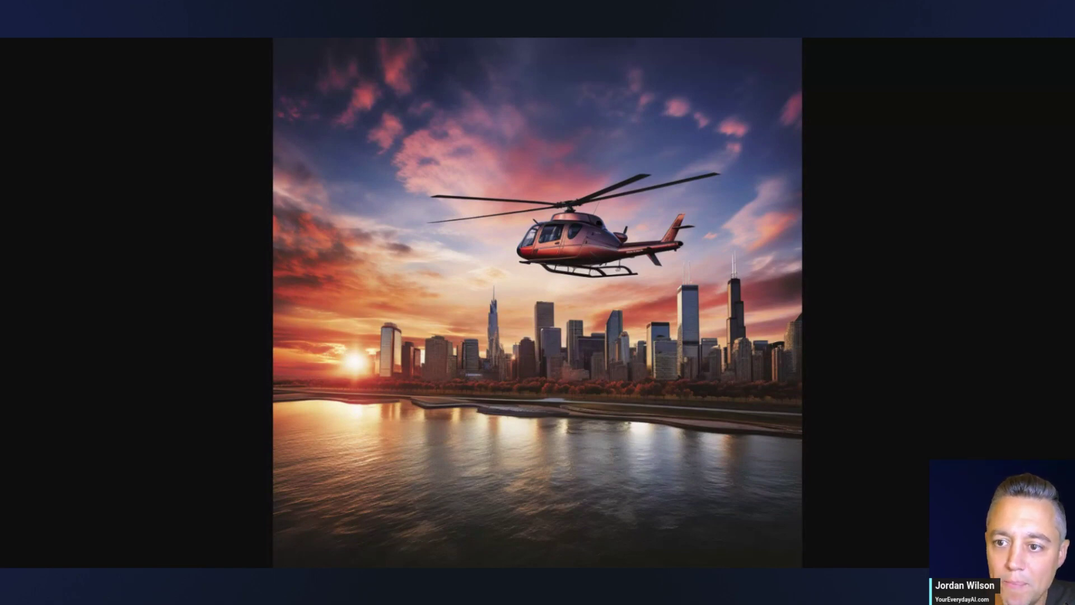
key(Escape)
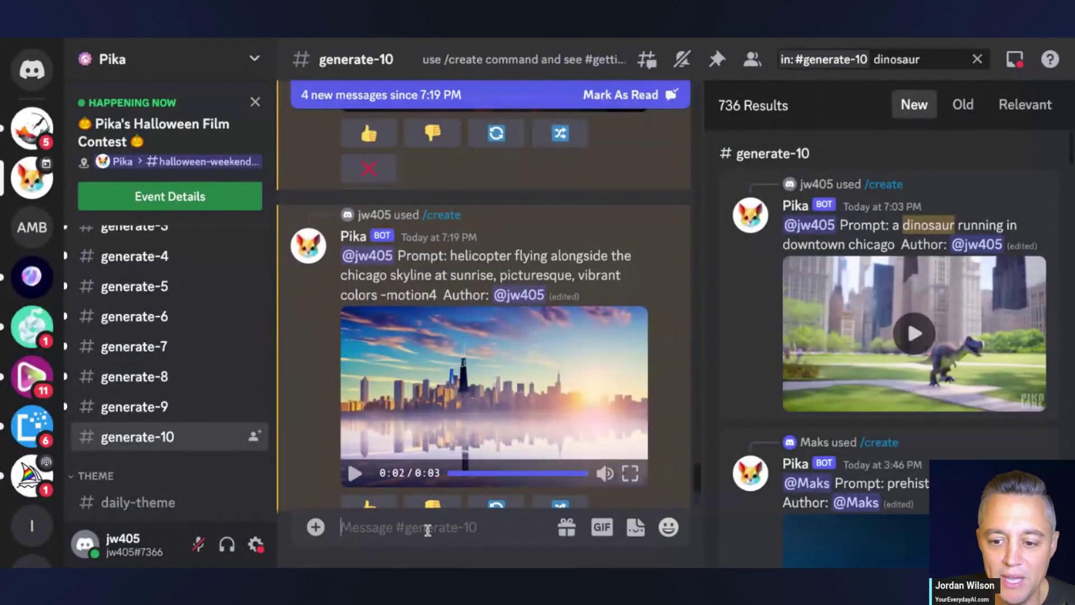
- Start a Pika /create command in generate-10 with the prompt "helicopter flying alongside the chicago skyline at sunset, picturesque, vibrant colors -motion 4"
text(/c)
key(Tab)
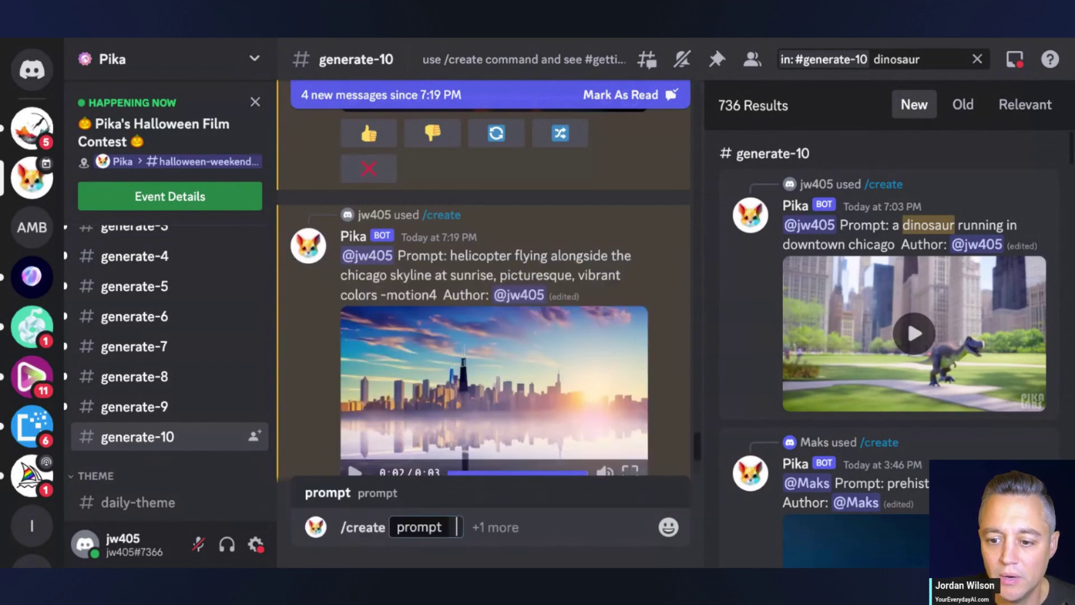
text(helicopter flying alongside the chicago skyline at sunset, picturesque, vibrant colors)
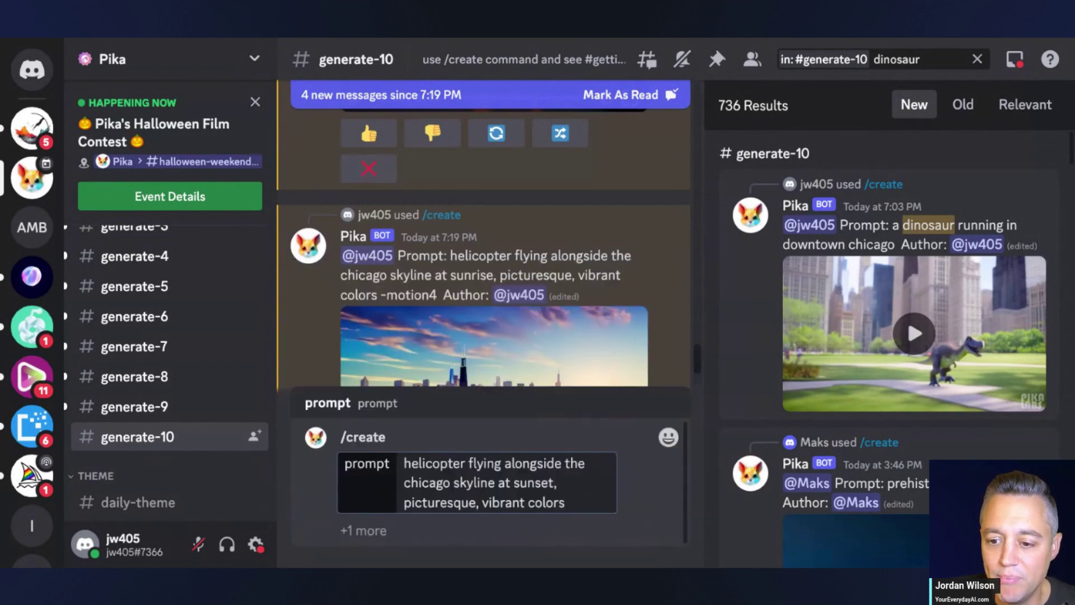
text(-motion)
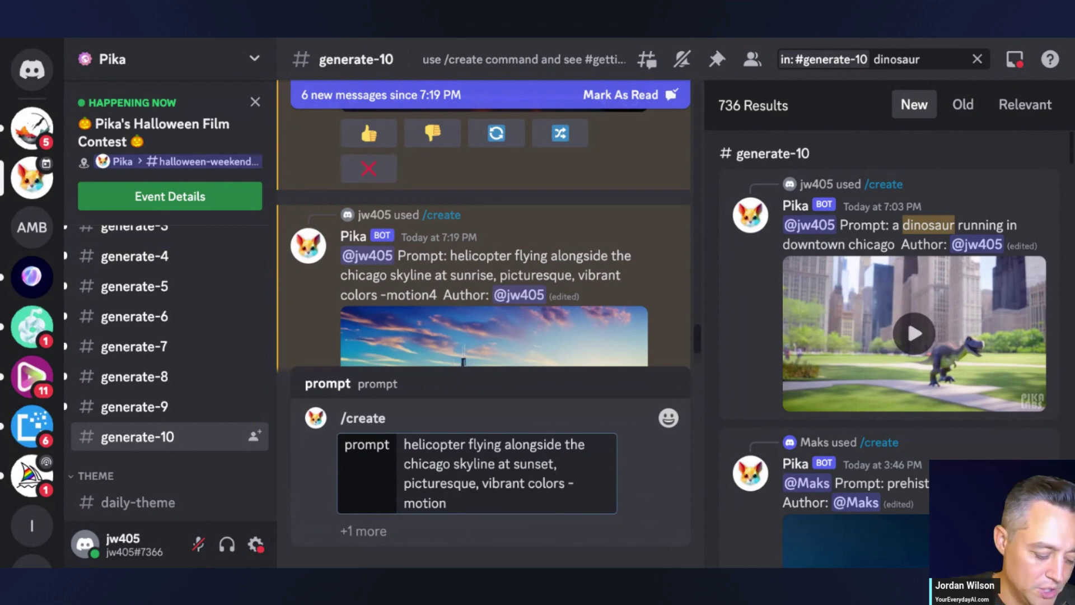
text( 4)
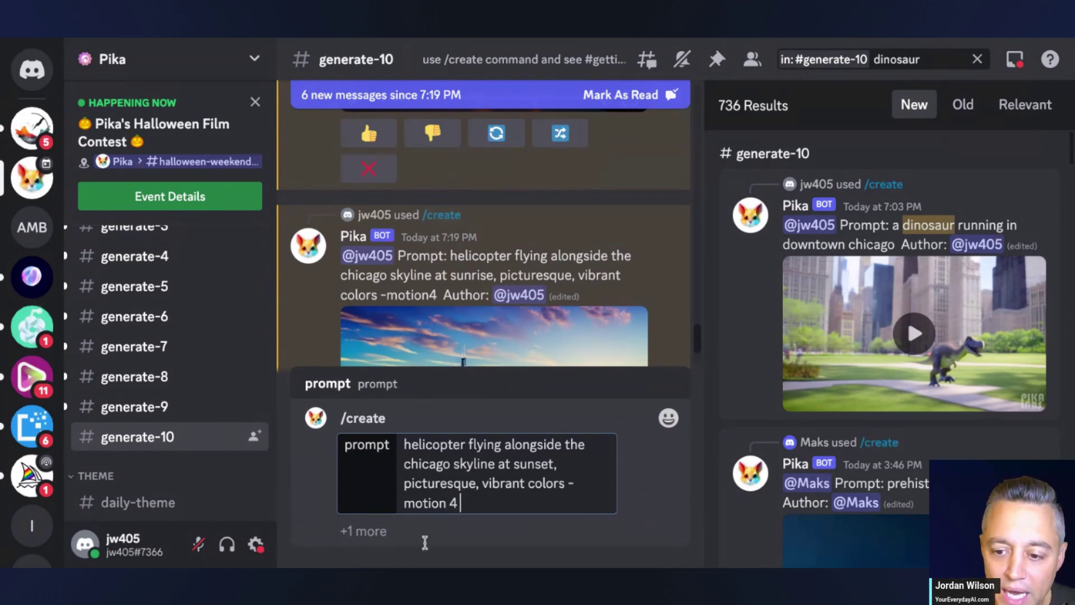
- Add the image option to the /create command and attach the upscaled Midjourney helicopter image
click(362, 531)
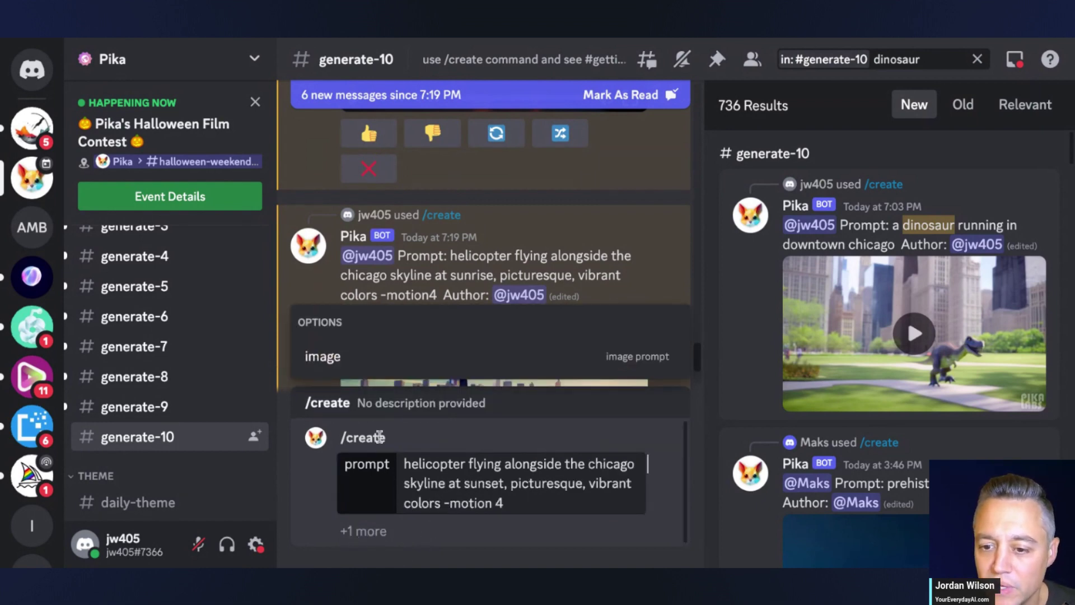
click(379, 359)
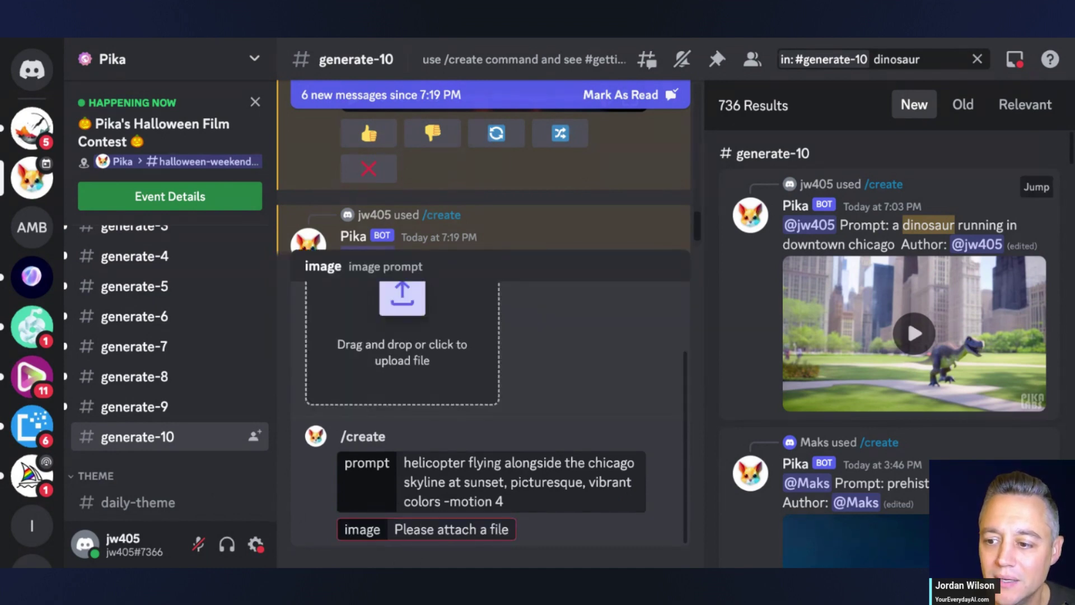
click(521, 466)
- Replace "alongside" with "quicky alongside" in the prompt and submit the video job
double_click(521, 424)
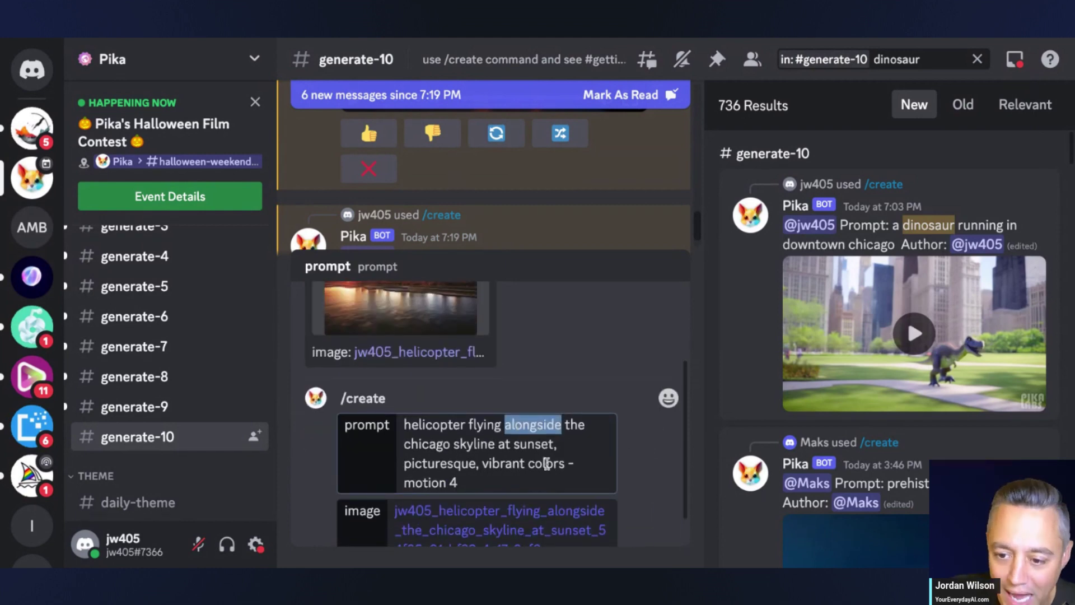
text(quick)
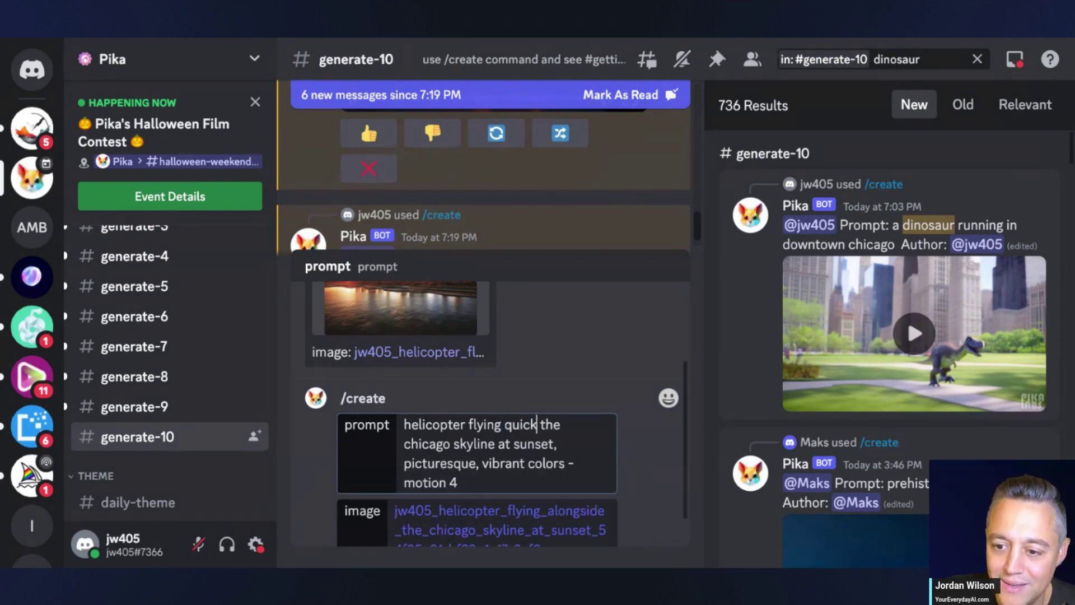
text(y along)
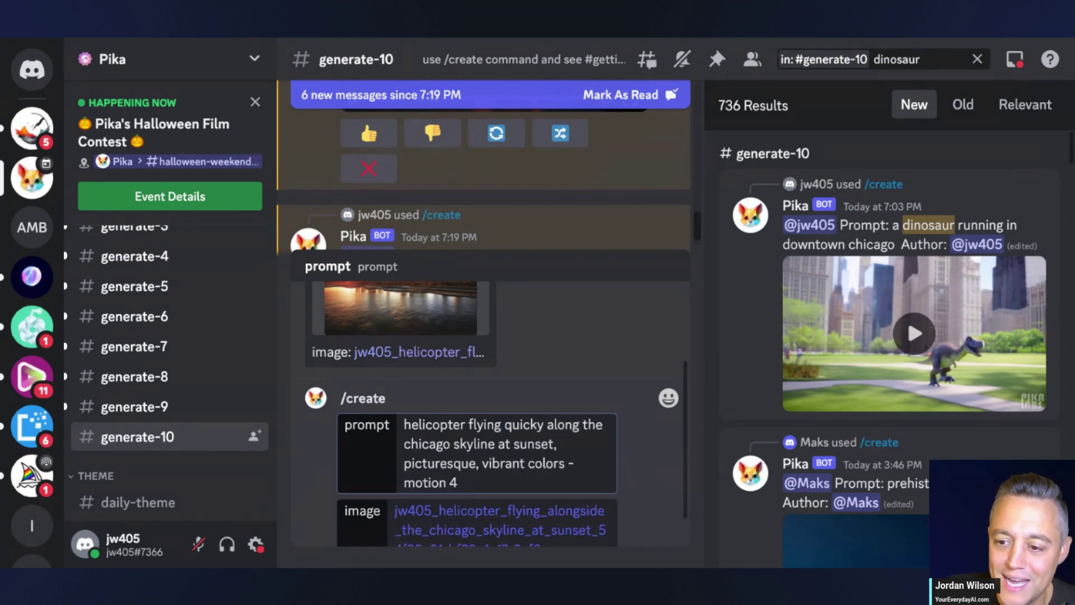
text(side)
click(532, 478)
key(Return)
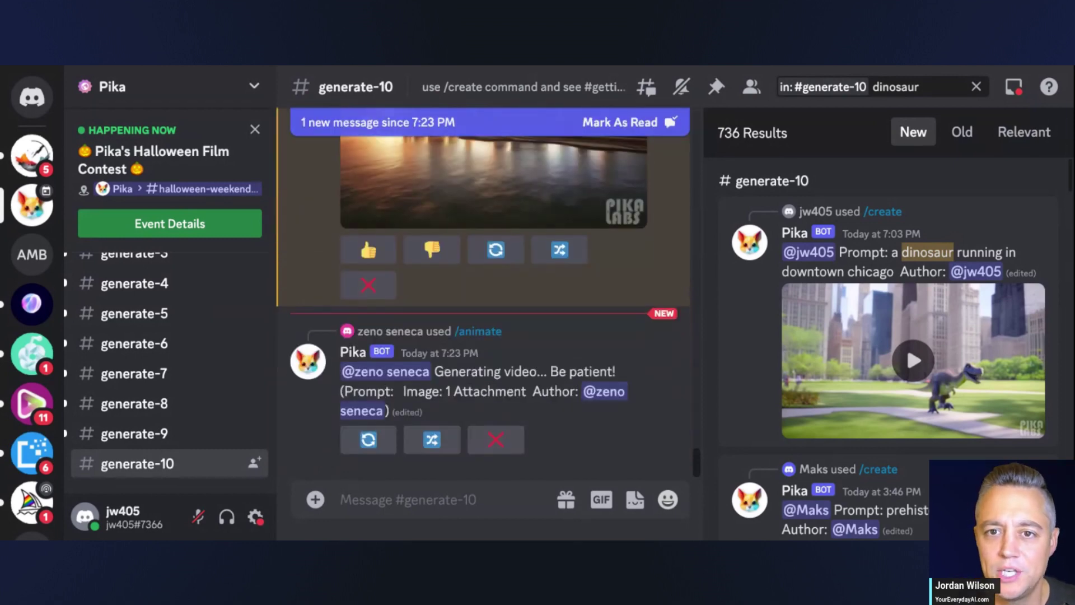
- Review the Pika video generated from the helicopter image in the generate-10 channel
scroll(539, 474, up, 3)
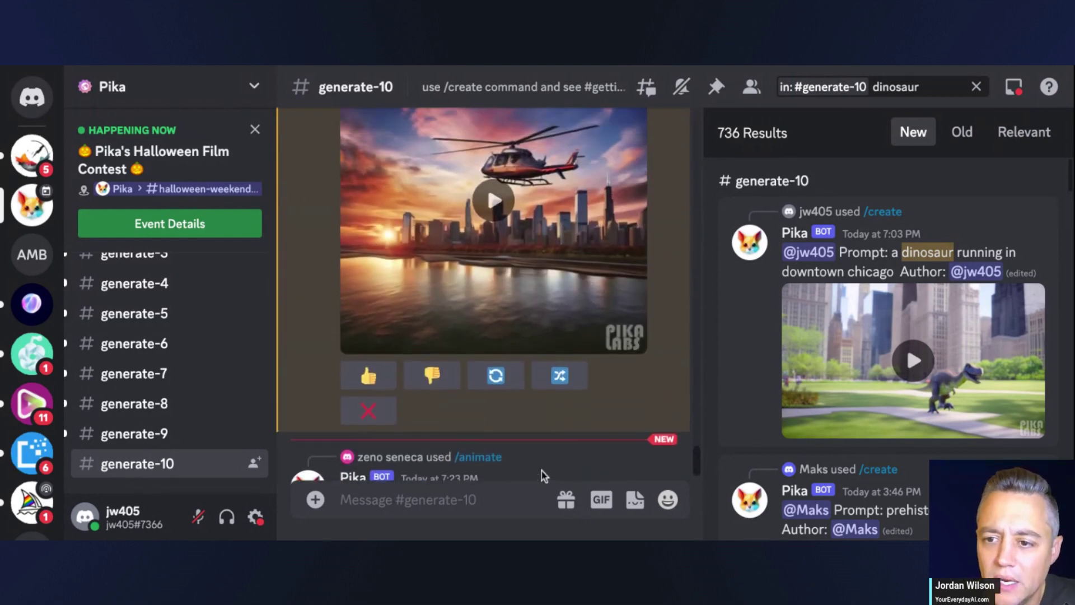
scroll(540, 475, up, 2)
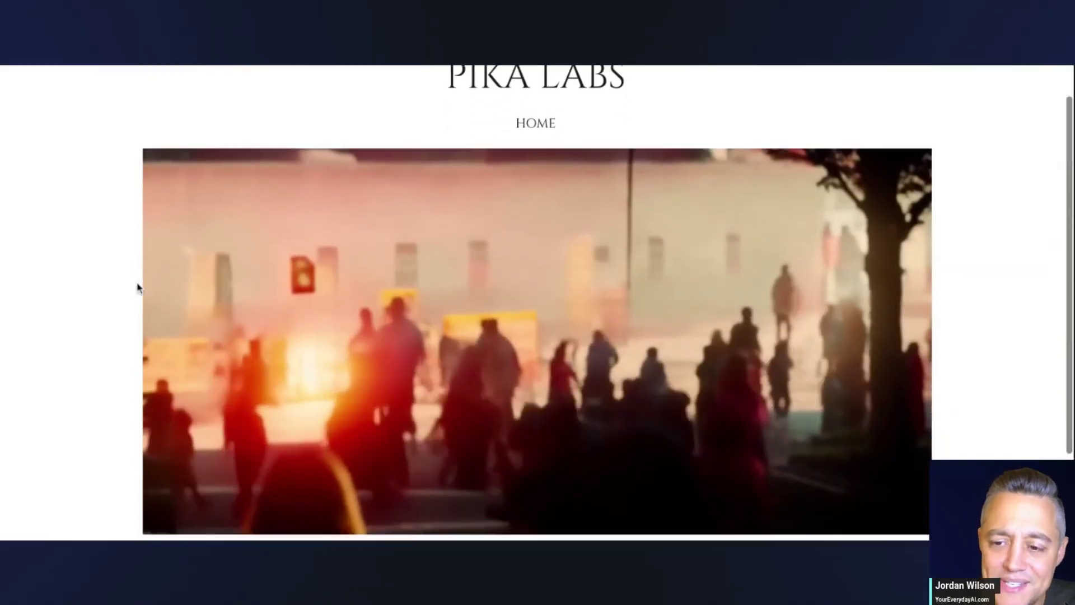
- Examine the showcase video on the Pika Labs website's home page
scroll(137, 288, up, 1)
scroll(137, 289, up, 1)
scroll(137, 288, down, 1)
scroll(138, 289, up, 1)
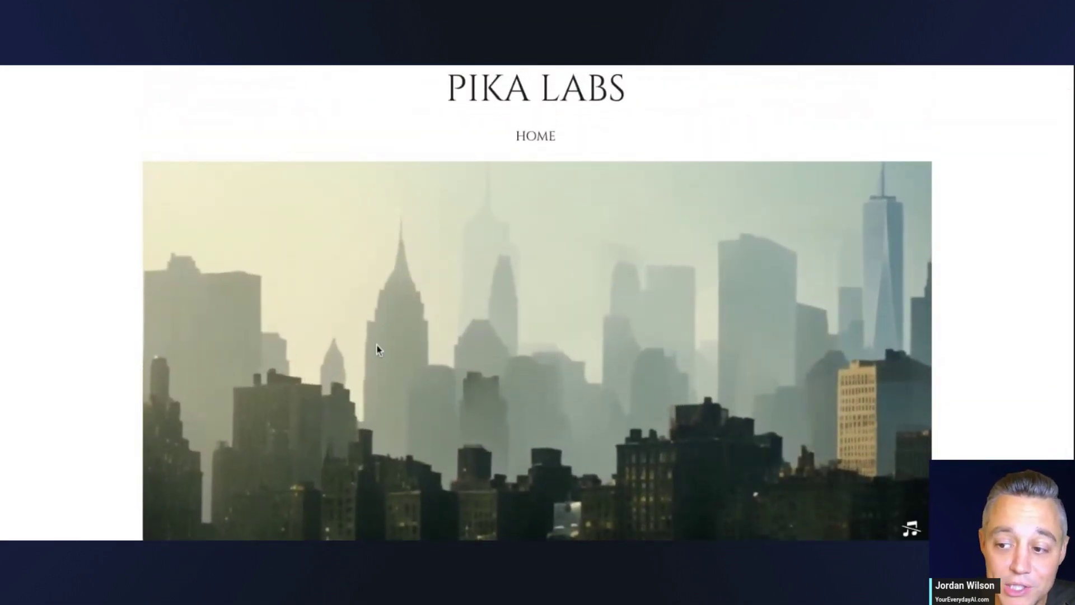
scroll(500, 347, down, 1)
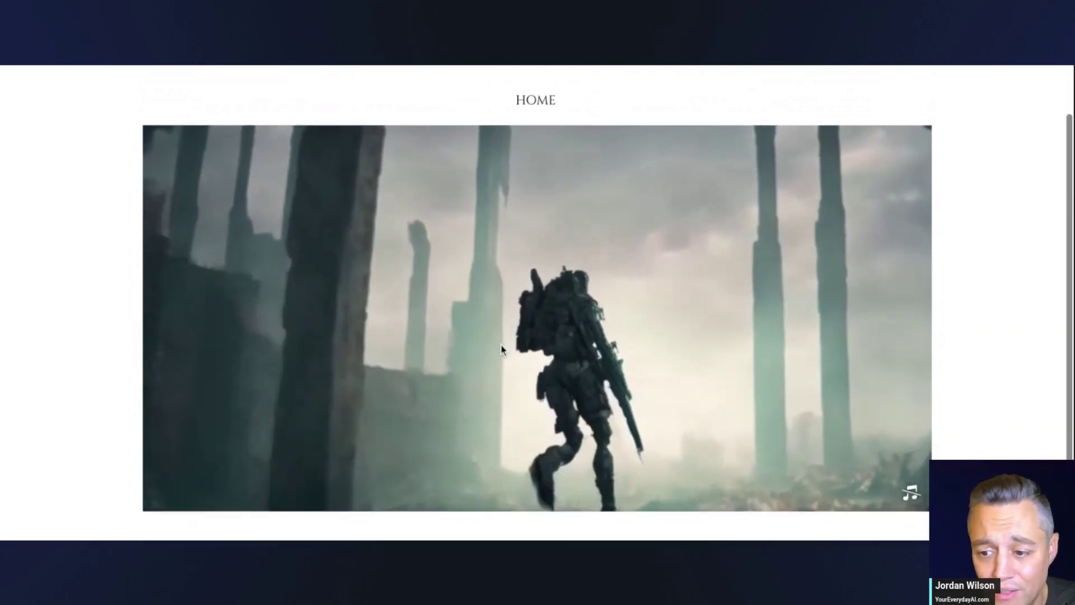
scroll(499, 347, up, 1)
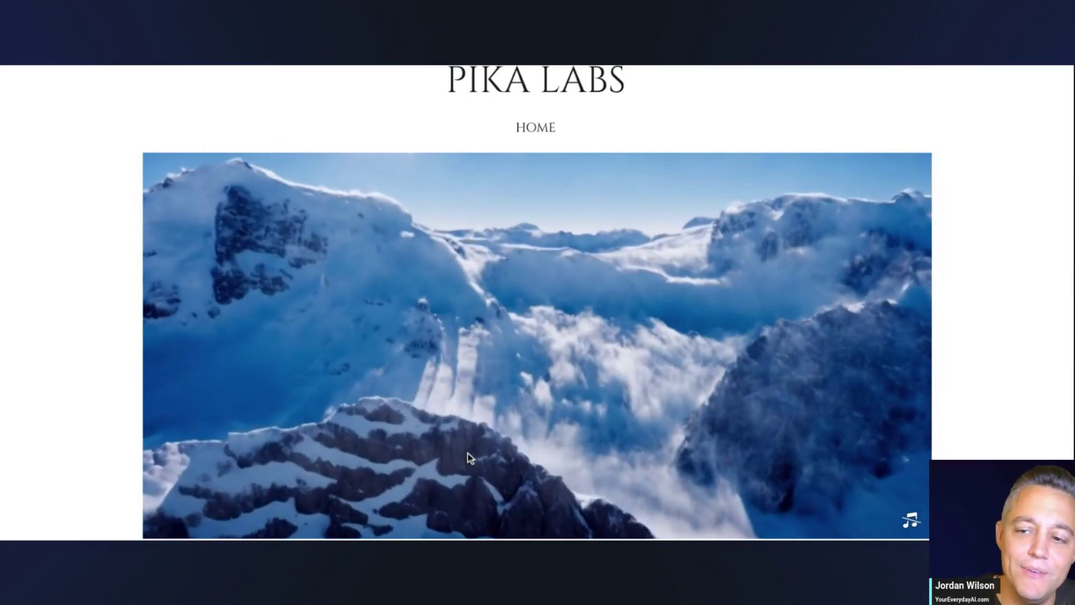
scroll(468, 452, down, 1)
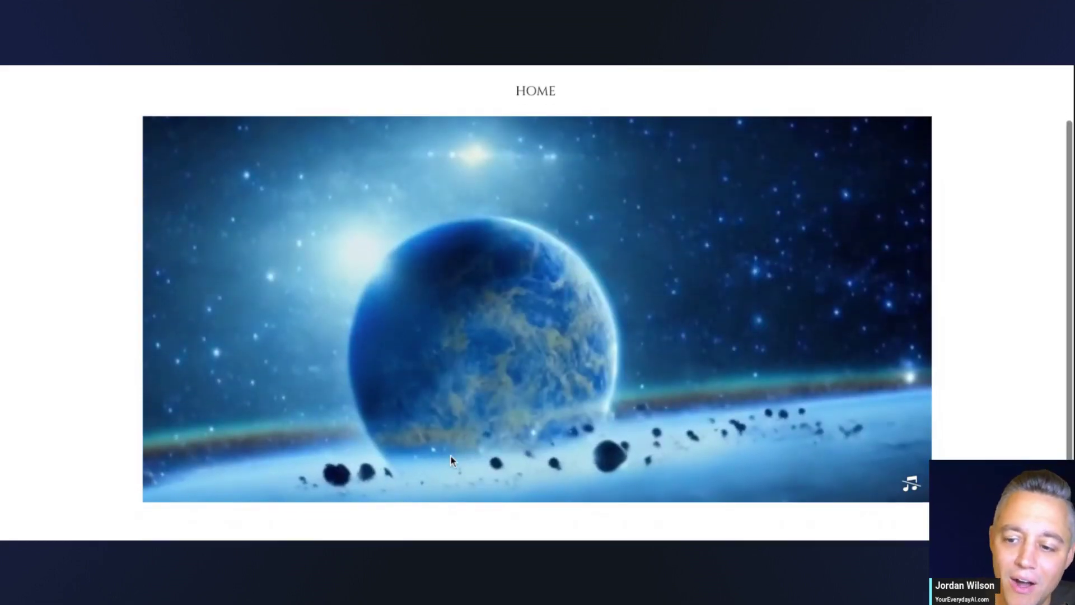